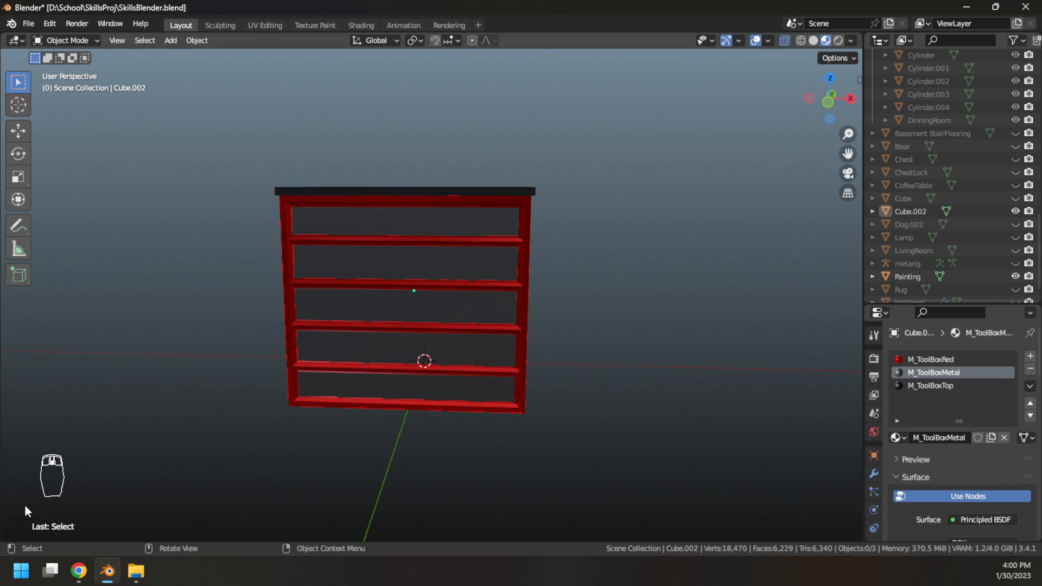
Step: Enter Edit Mode on the red tool chest and set the selection mode to faces
scroll(597, 412, "up", 1)
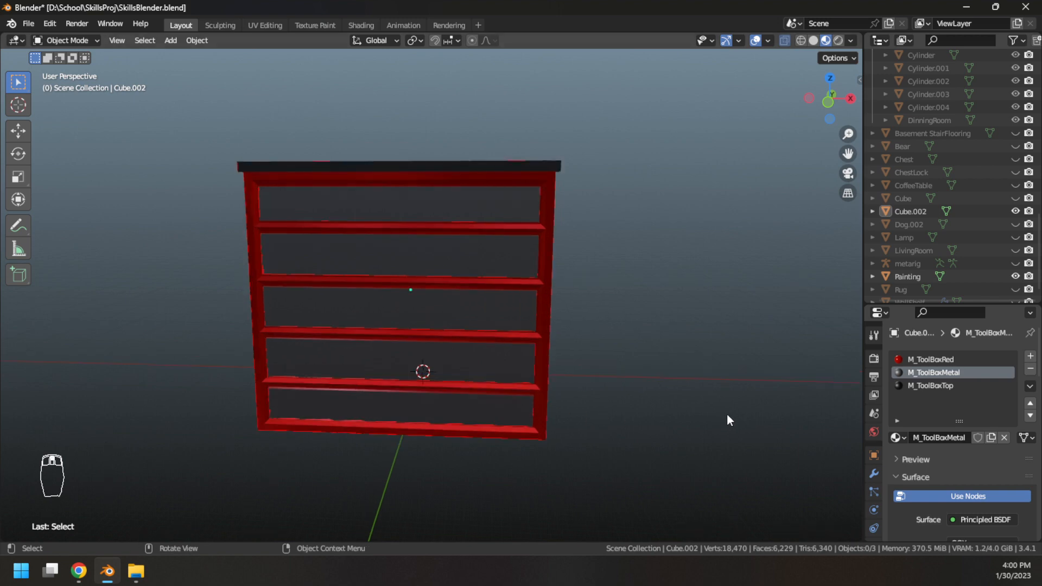
mouse_move(565, 389)
middle_mouse_down()
mouse_move(409, 391)
mouse_move(666, 382)
mouse_move(494, 401)
mouse_move(459, 395)
mouse_move(566, 382)
mouse_move(549, 391)
middle_mouse_up()
middle_click_drag(277, 423, 303, 417)
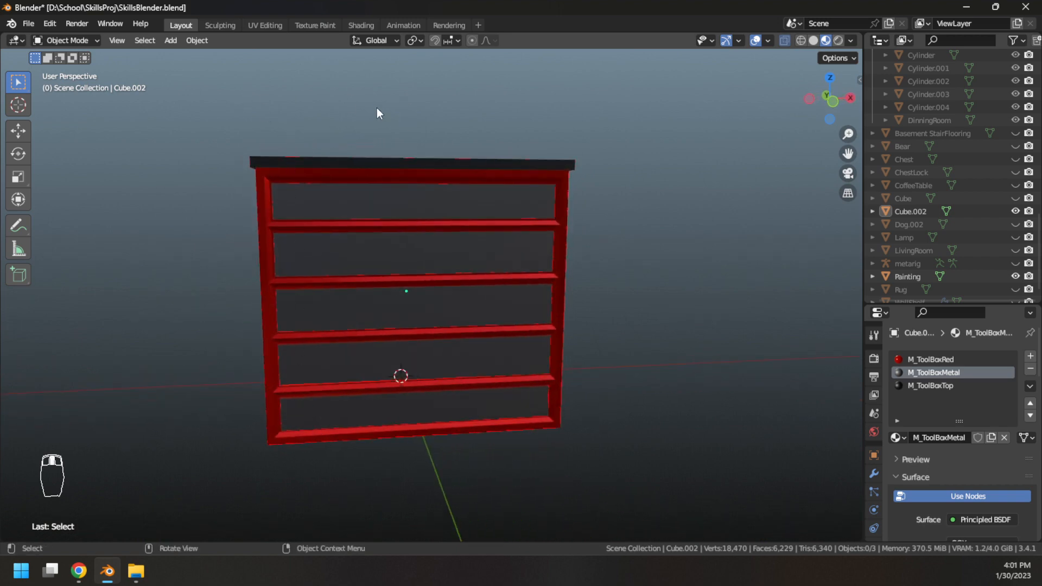
middle_click_drag(221, 286, 195, 288)
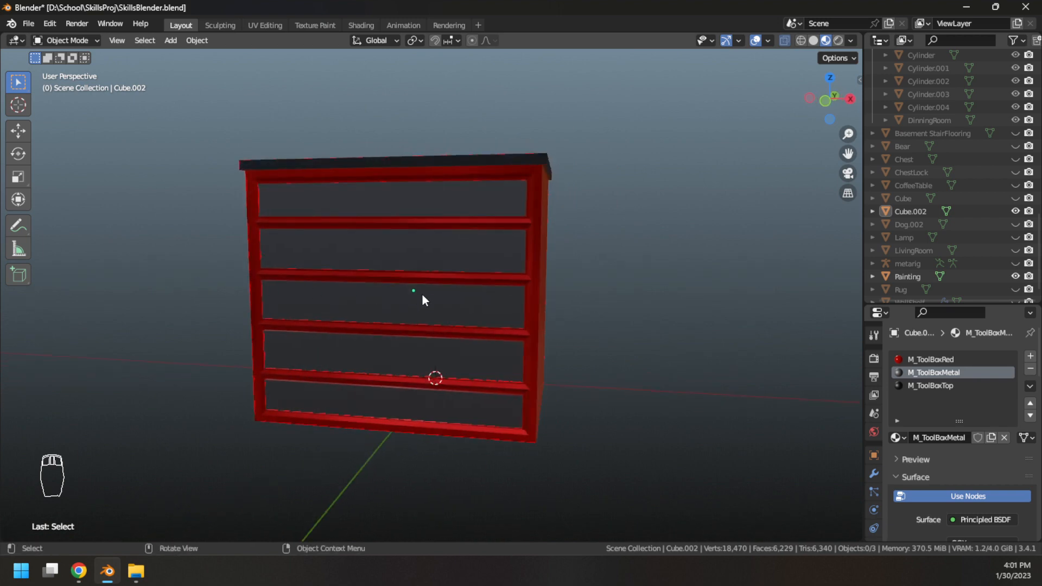
key("Tab")
middle_click_drag(685, 307, 170, 311)
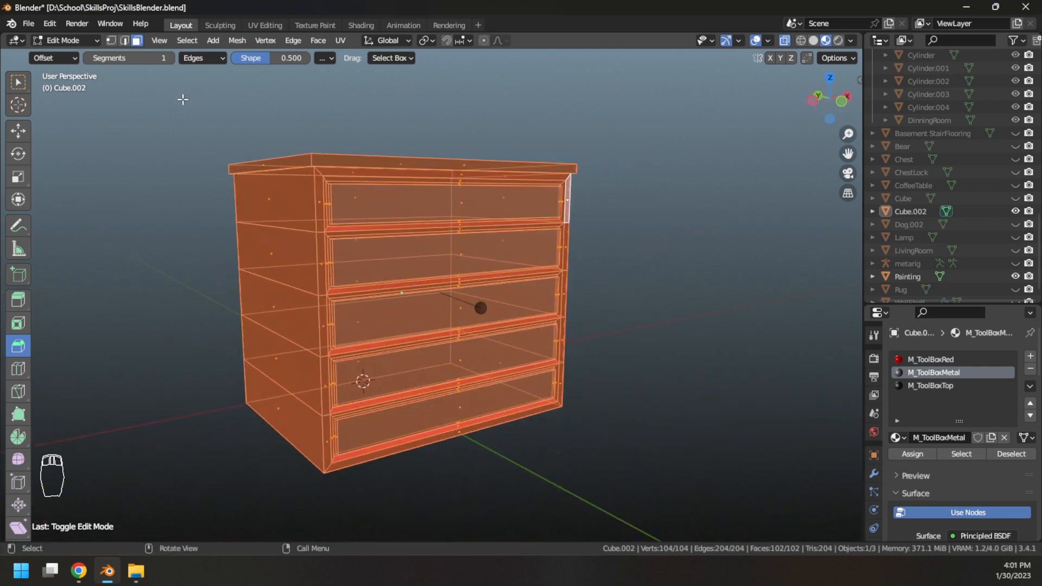
left_click(124, 41)
left_click(111, 41)
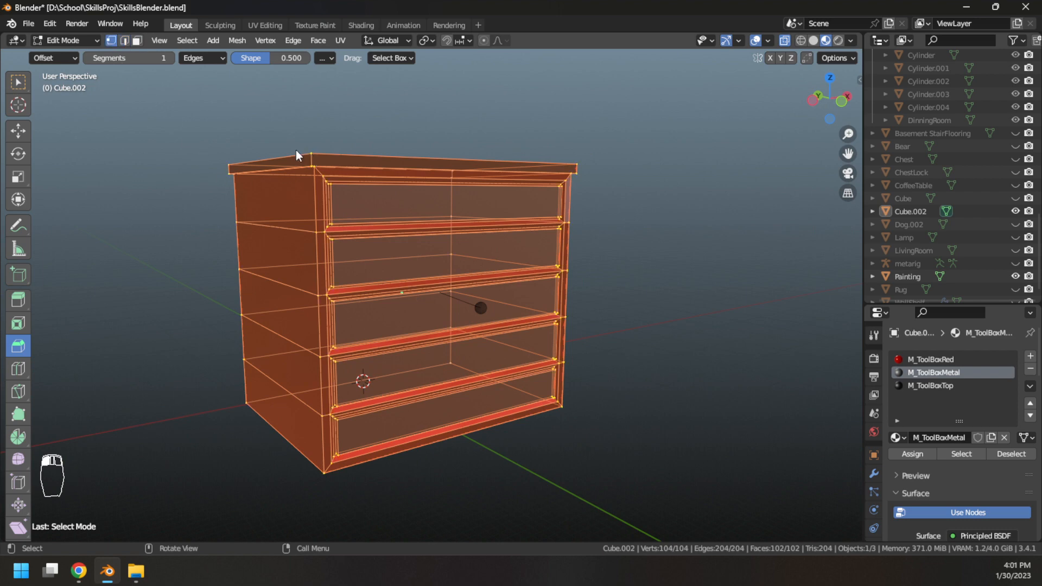
left_click(137, 41)
mouse_move(269, 200)
middle_mouse_down()
mouse_move(526, 197)
mouse_move(630, 214)
mouse_move(540, 221)
mouse_move(235, 197)
mouse_move(274, 208)
mouse_move(256, 198)
middle_mouse_up()
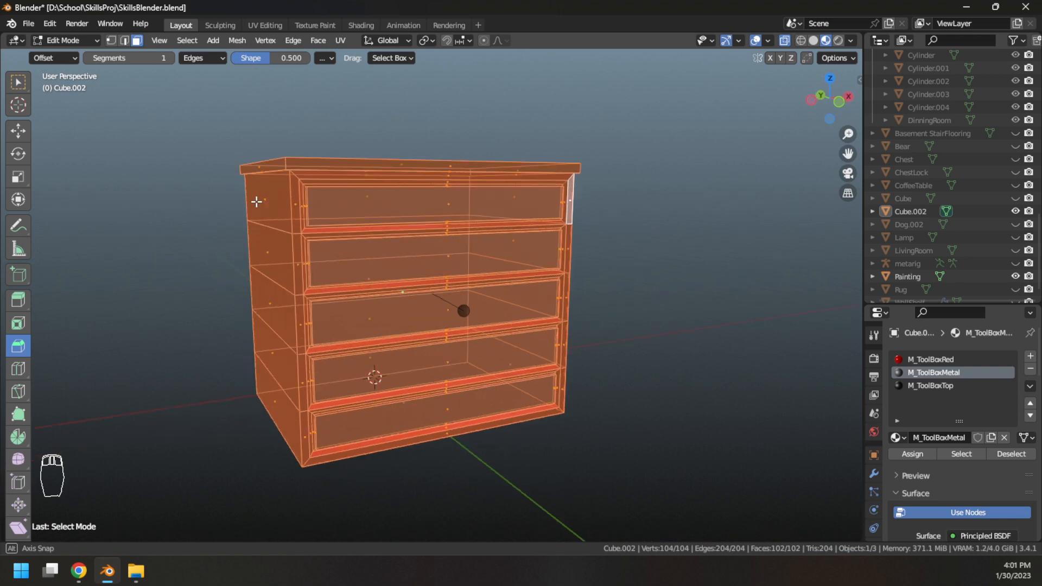
Step: Switch to the UV Editing workspace with the tool chest mesh open in Edit Mode
left_click(264, 25)
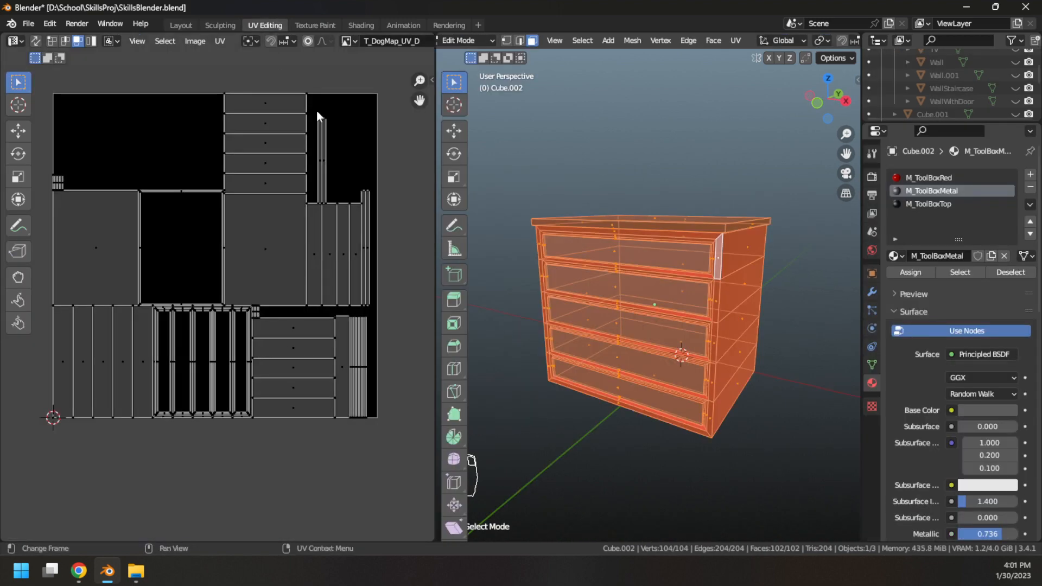
scroll(565, 308, "down", 2)
scroll(565, 308, "up", 3)
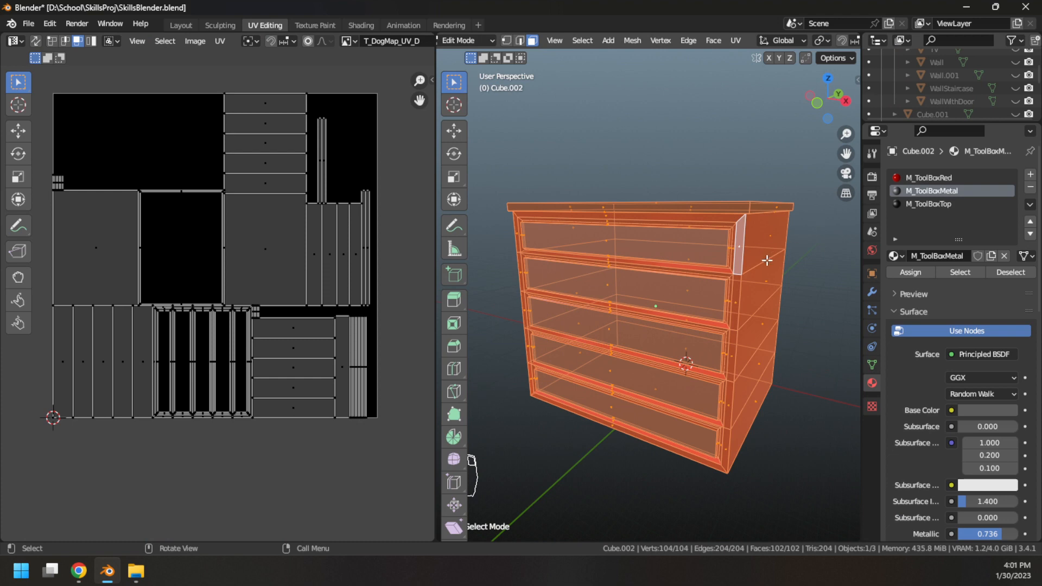
key("Tab")
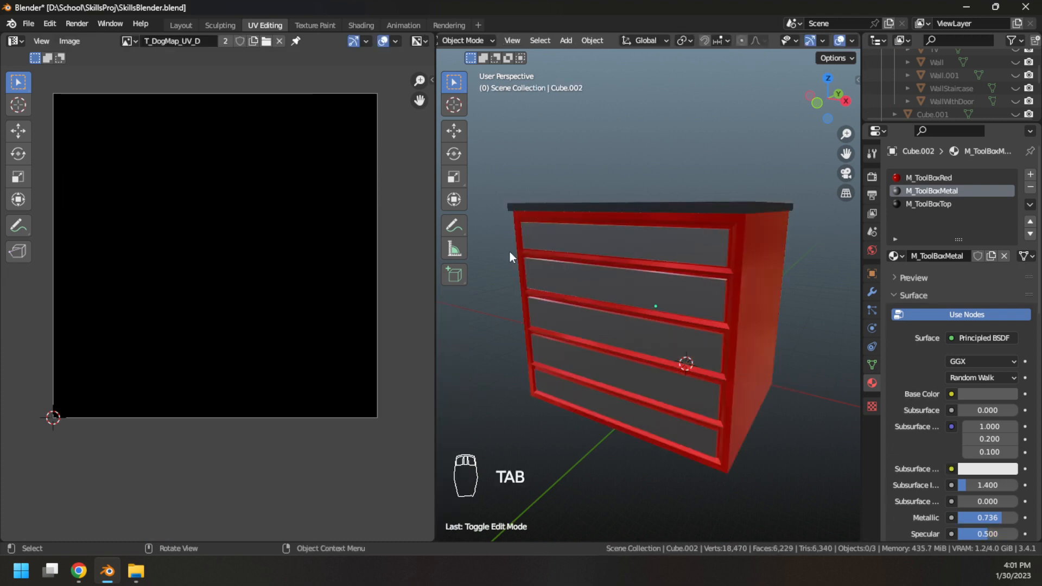
middle_click_drag(518, 366, 789, 308)
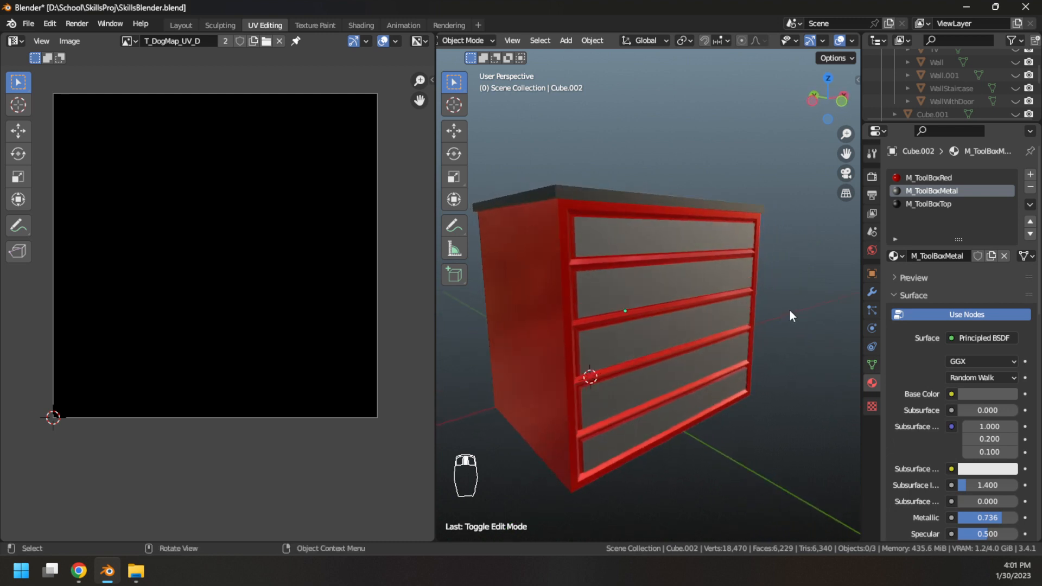
left_click(633, 266)
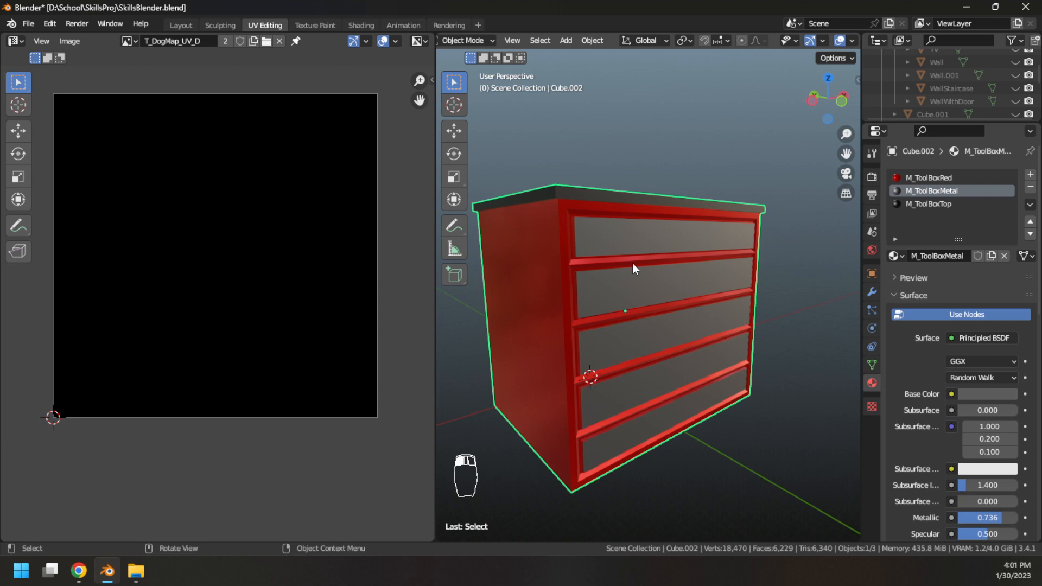
key("Tab")
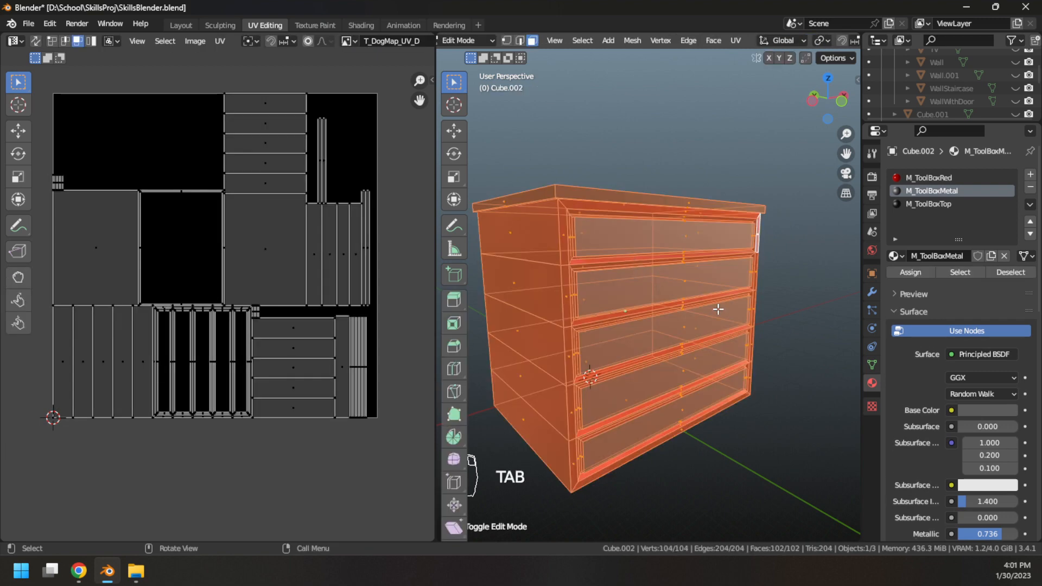
middle_click_drag(785, 347, 747, 336)
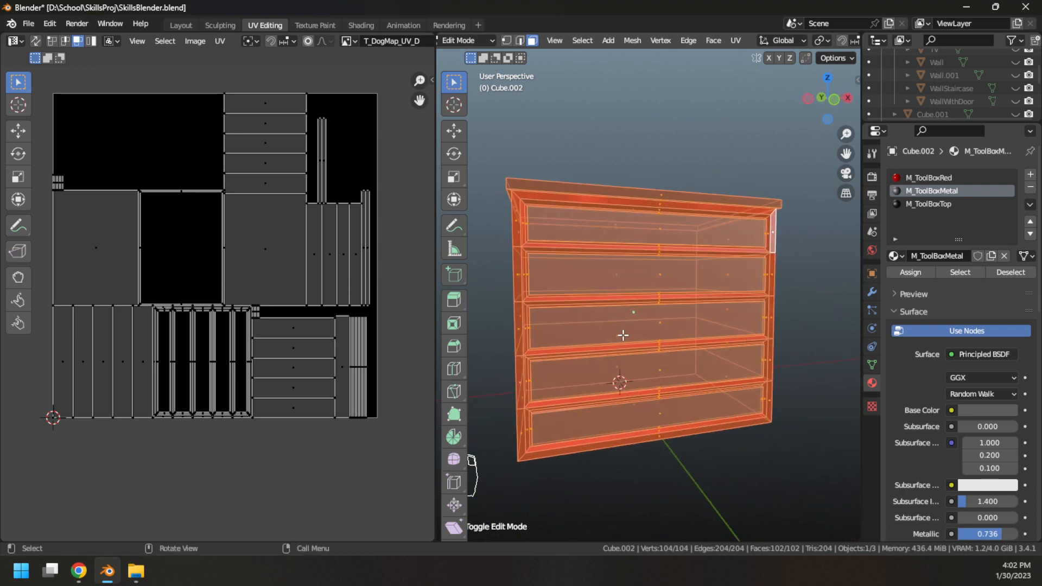
Step: Select all faces and UVs of the chest and unwrap them with Smart UV Project, 66° angle limit and 0.000 island margin
left_click(802, 306)
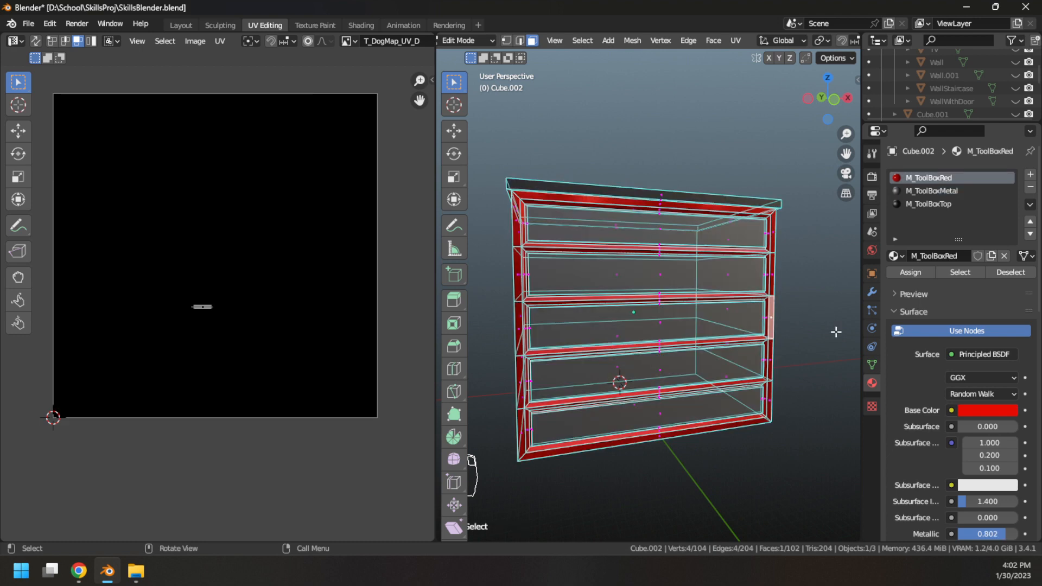
key("a")
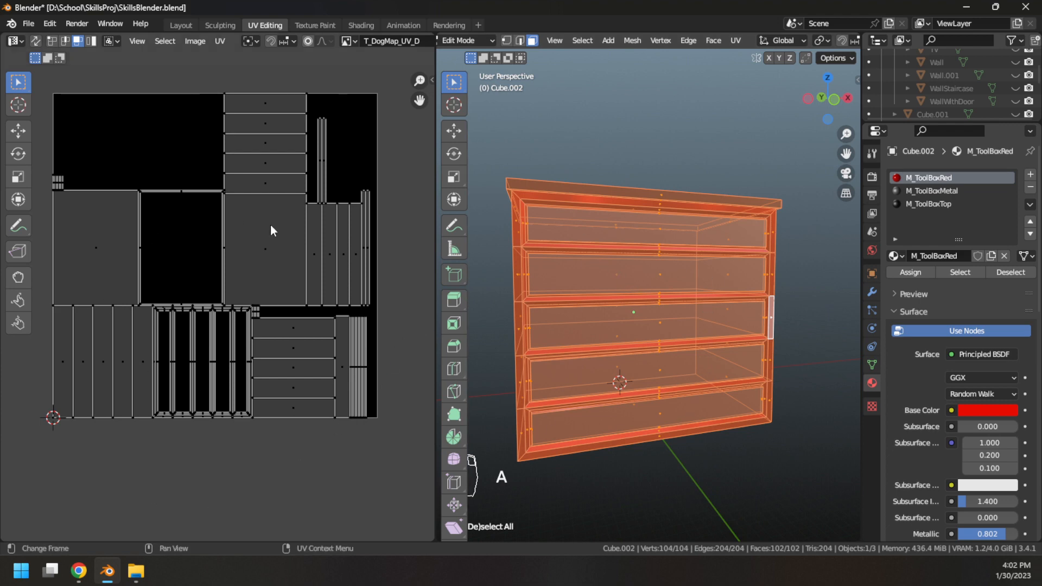
key("a")
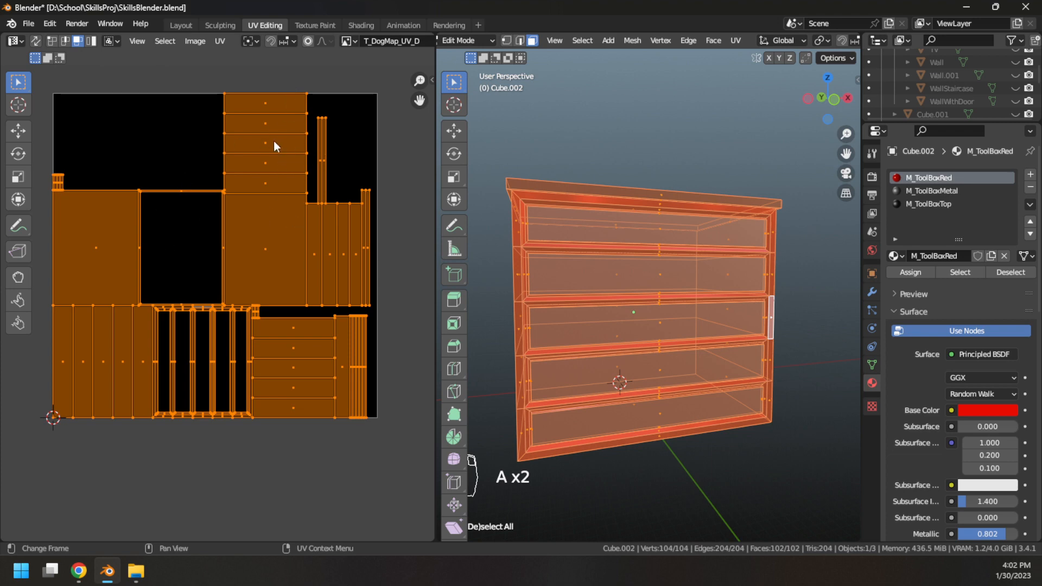
left_click(220, 41)
mouse_move(274, 171)
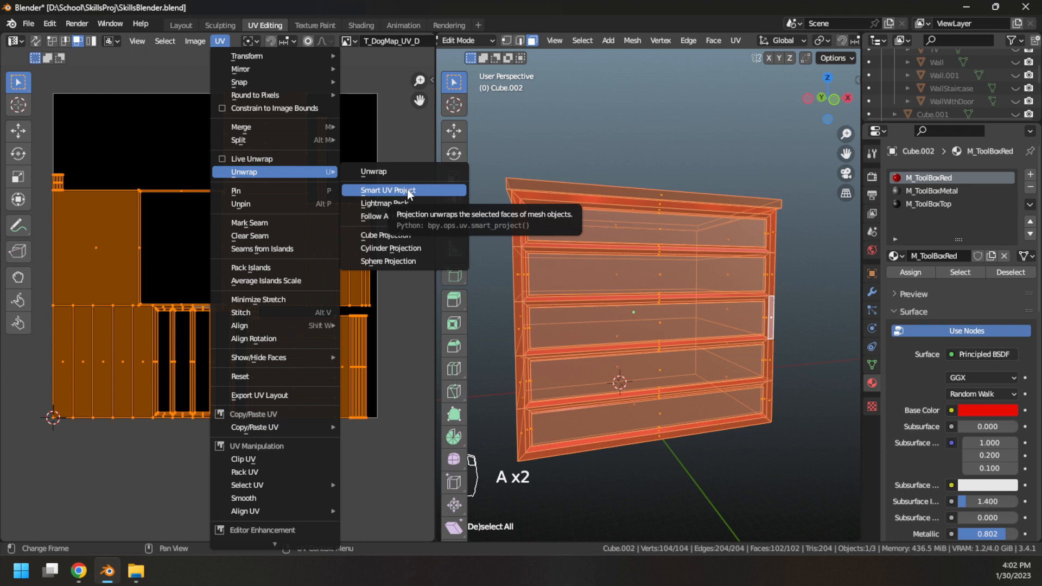
left_click(408, 192)
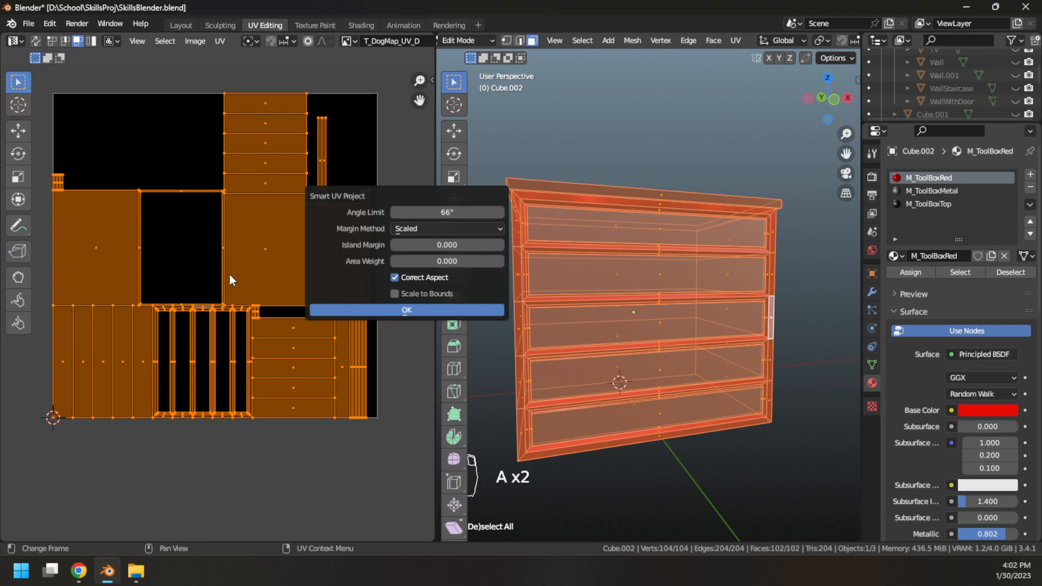
left_click(381, 312)
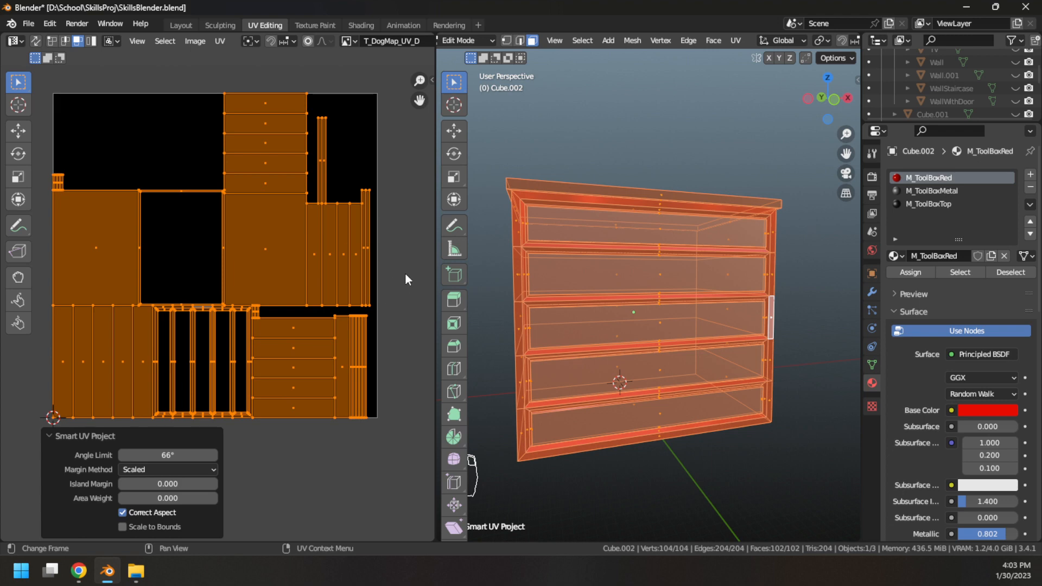
Step: Clear the selection and select only the faces assigned to the M_ToolBoxRed material
key("alt+a")
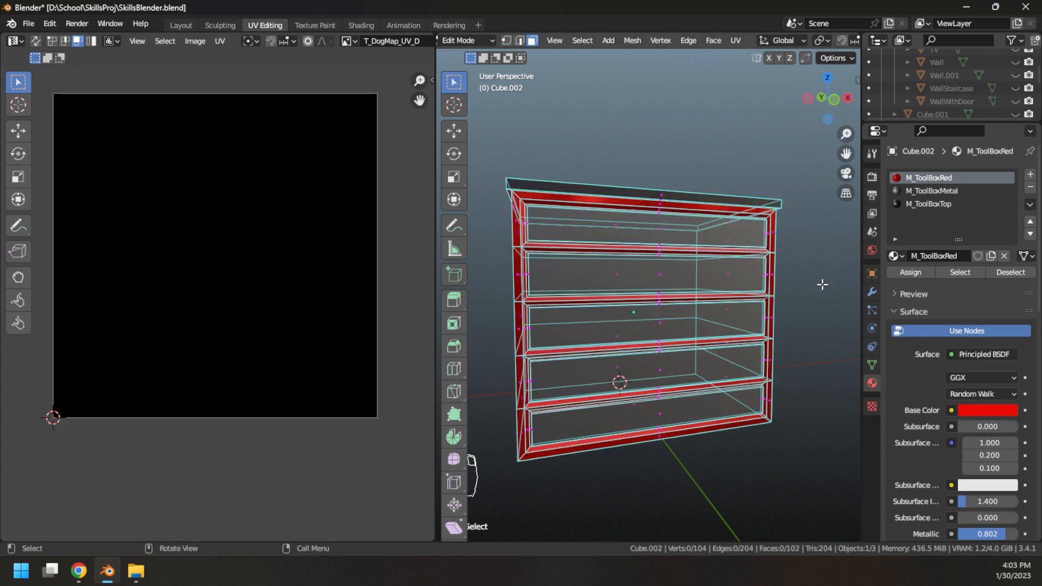
middle_click_drag(821, 284, 722, 255)
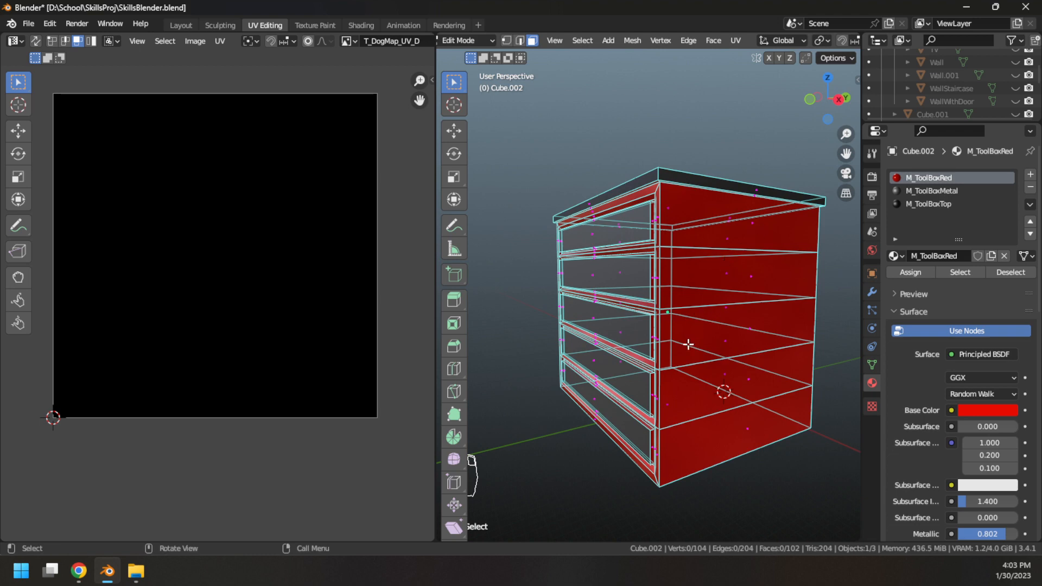
middle_click_drag(688, 344, 762, 356)
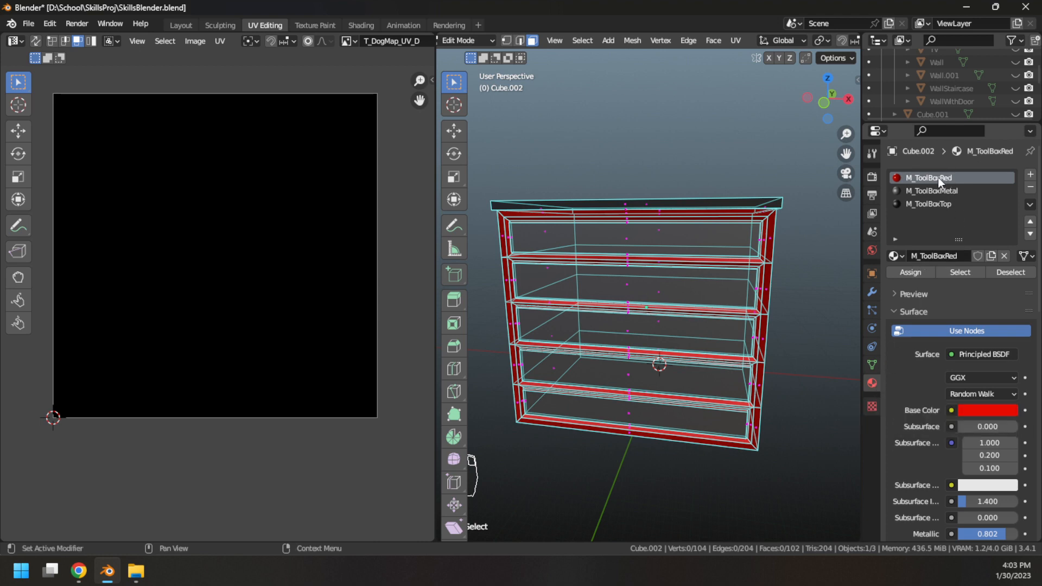
left_click(966, 273)
middle_click_drag(800, 349, 710, 342)
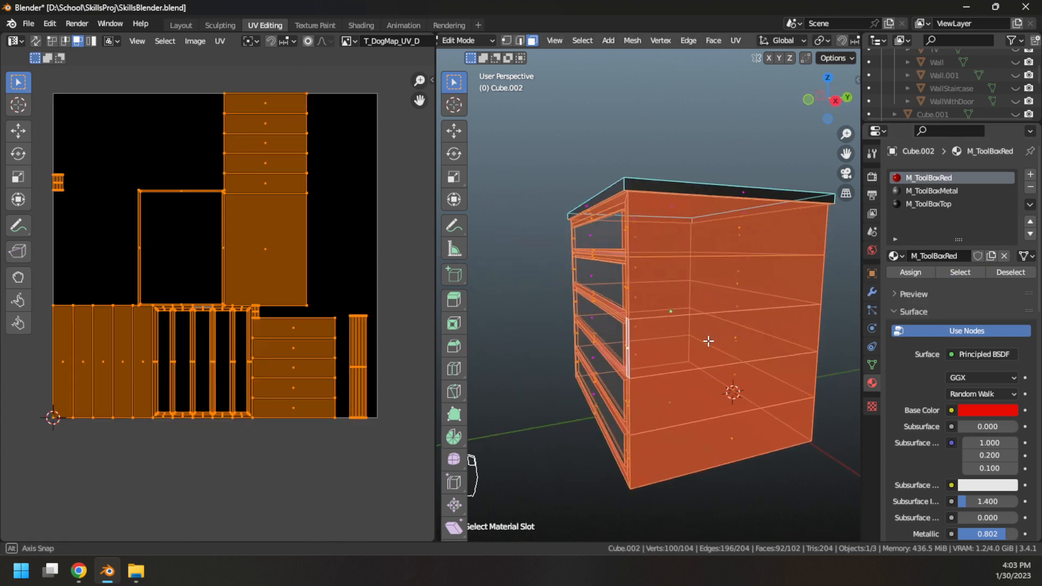
left_click(1011, 273)
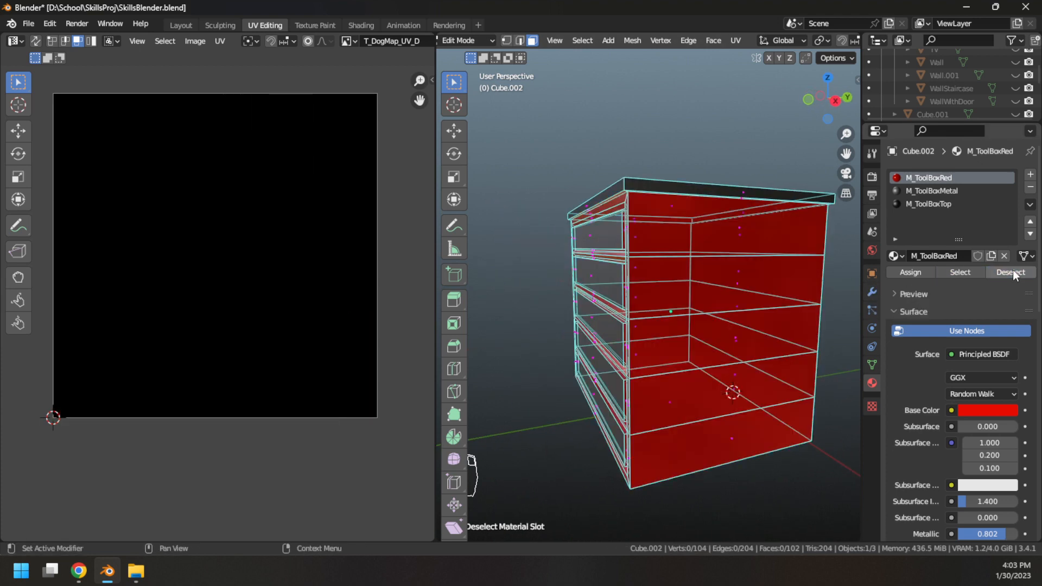
left_click(966, 272)
middle_click_drag(589, 316, 430, 328)
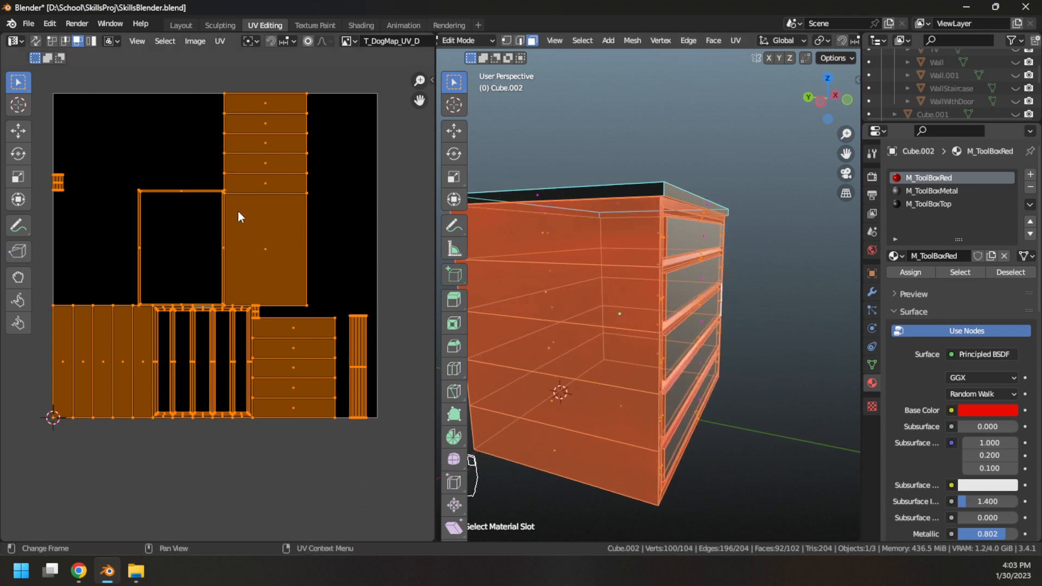
Step: Unwrap the red faces on their own with Smart UV Project, using a 66° angle limit and 0.000 island margin
left_click(223, 41)
mouse_move(310, 170)
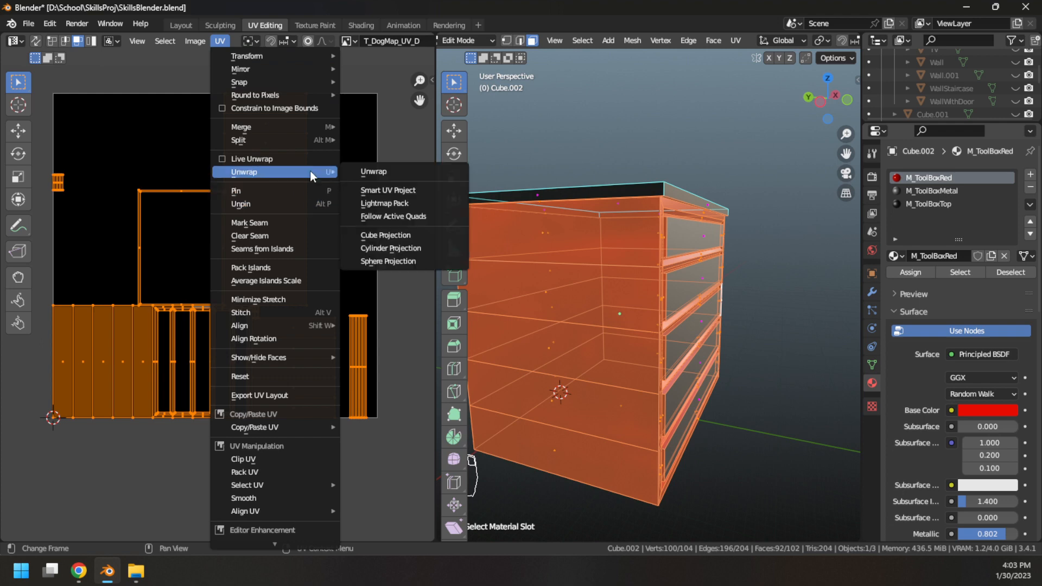
left_click(409, 190)
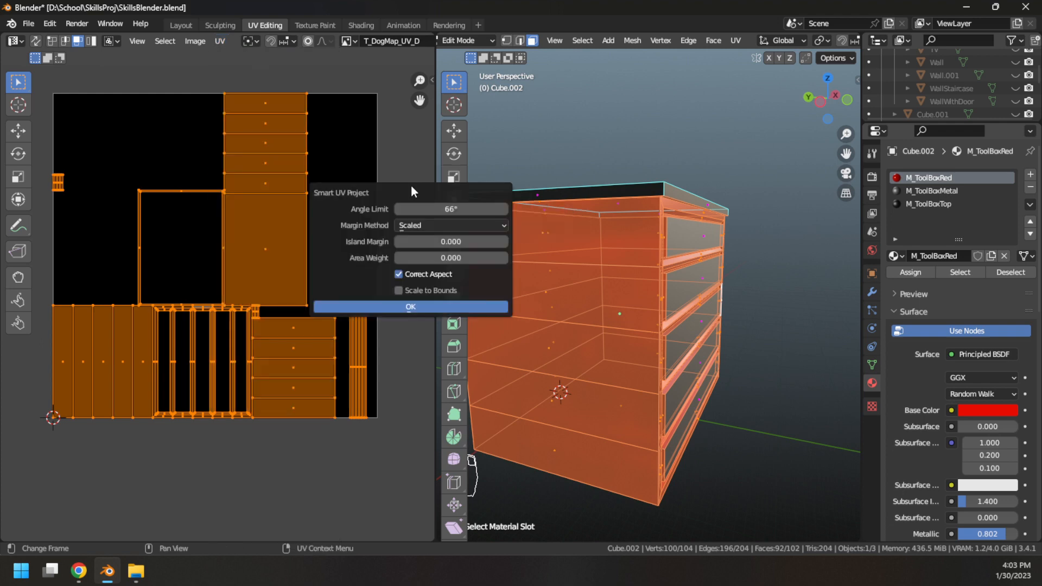
left_click(408, 307)
scroll(390, 310, "down", 1)
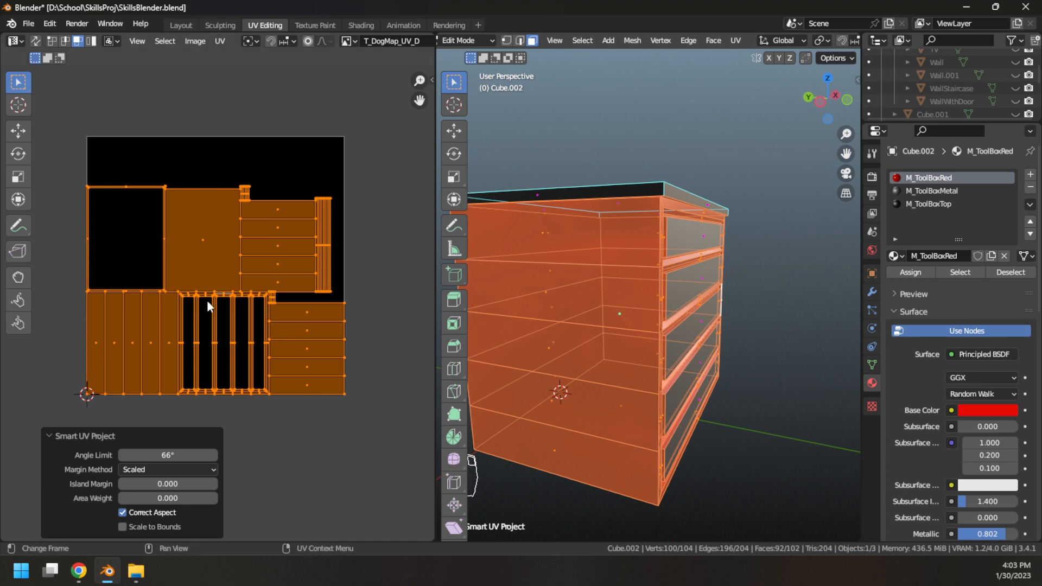
Step: Move the red UV islands below the UV square, about 0.02 m in X and -0.845 m in Y
key("g")
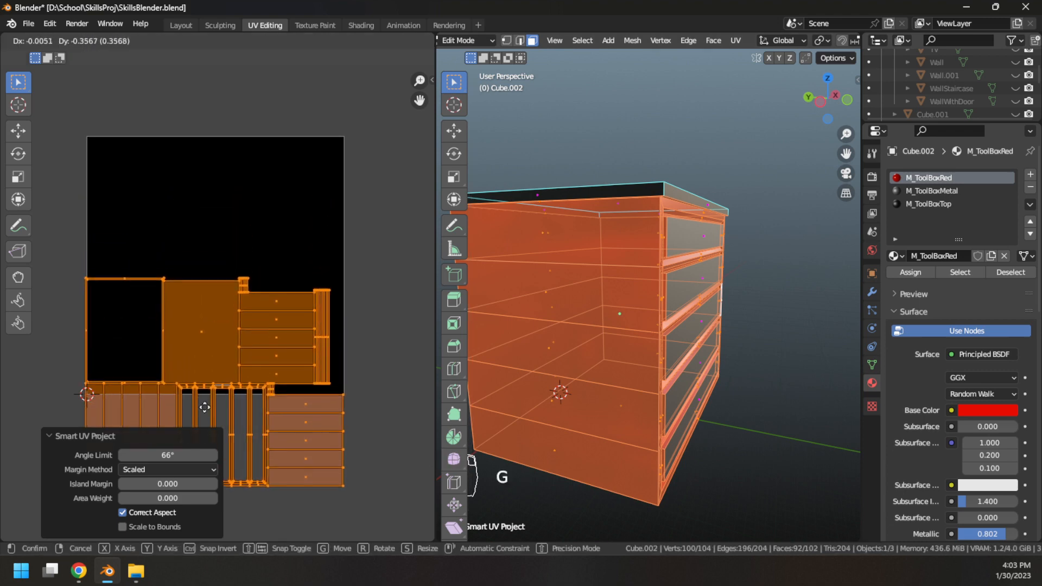
left_click(215, 517)
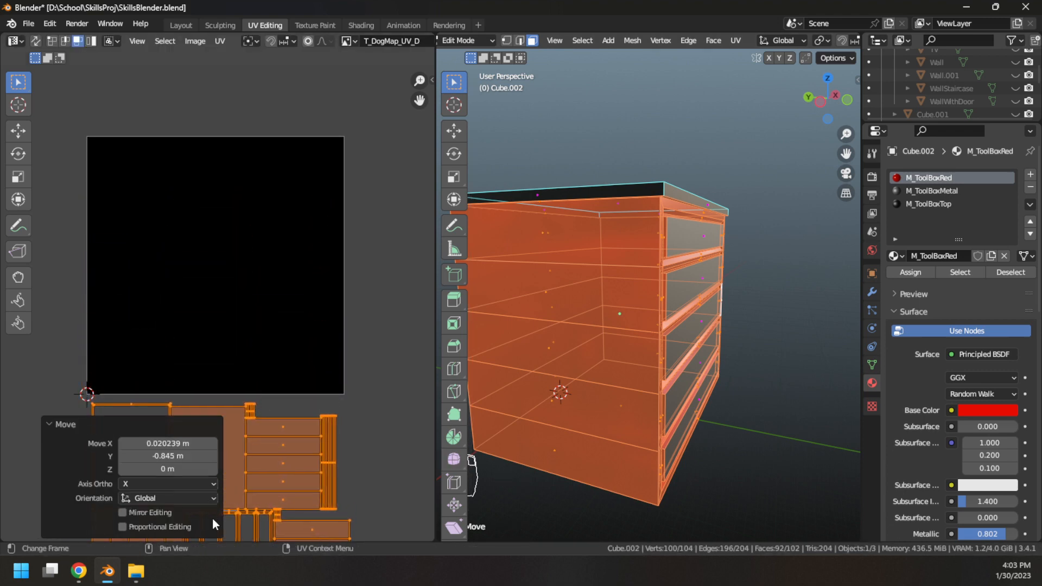
scroll(327, 468, "down", 1)
middle_click_drag(374, 447, 385, 362)
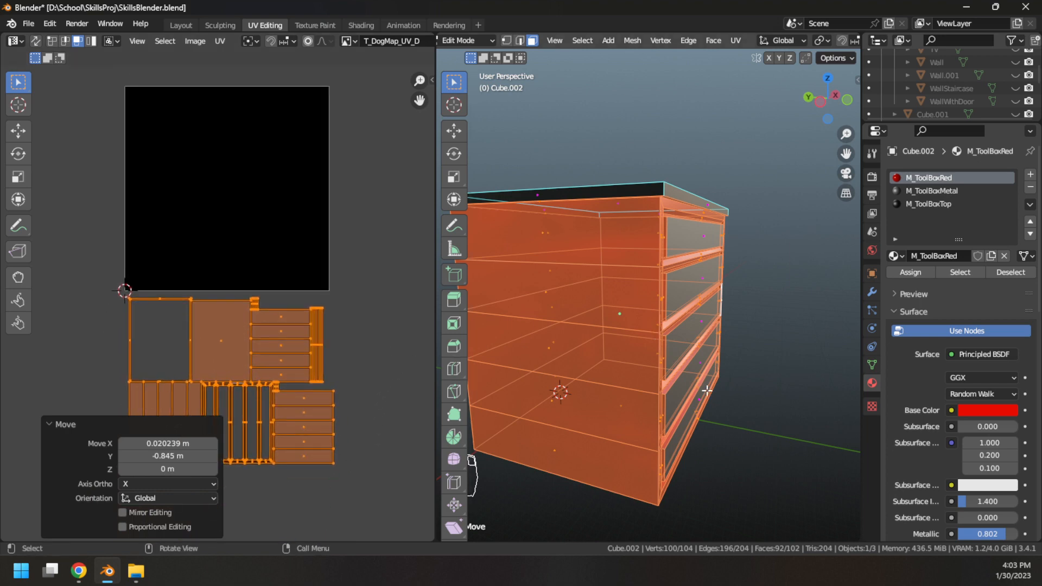
Step: Deselect the M_ToolBoxRed faces and select the drawer-front faces assigned to M_ToolBoxMetal
middle_click_drag(707, 390, 651, 380)
left_click(1015, 272)
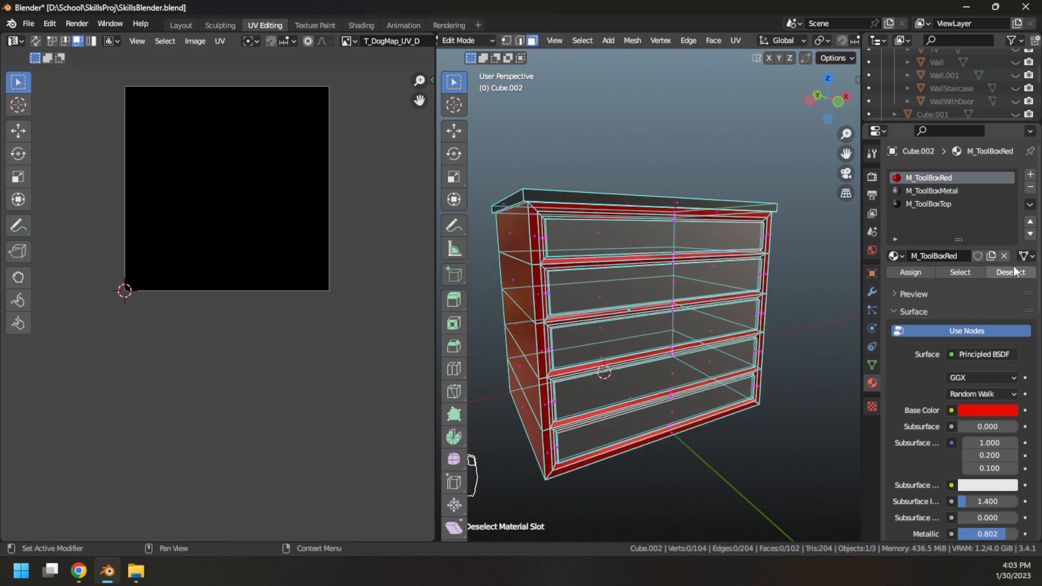
left_click(953, 189)
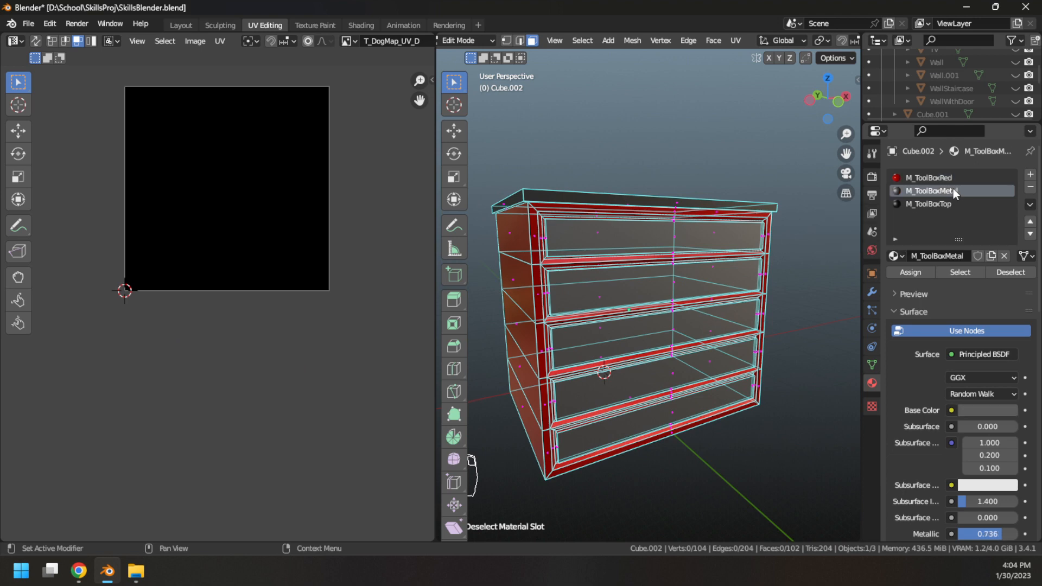
left_click(950, 275)
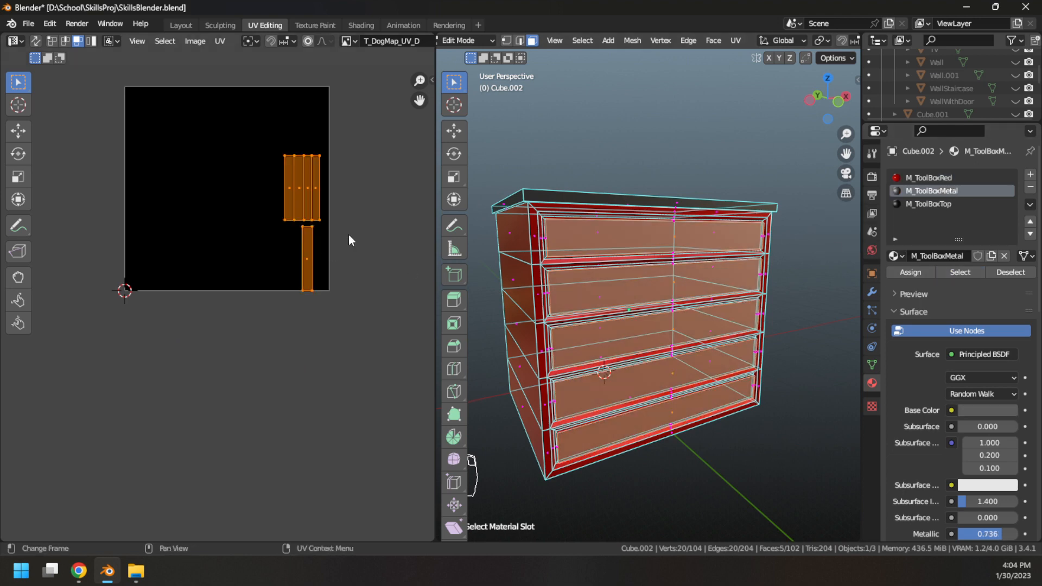
scroll(321, 244, "up", 1)
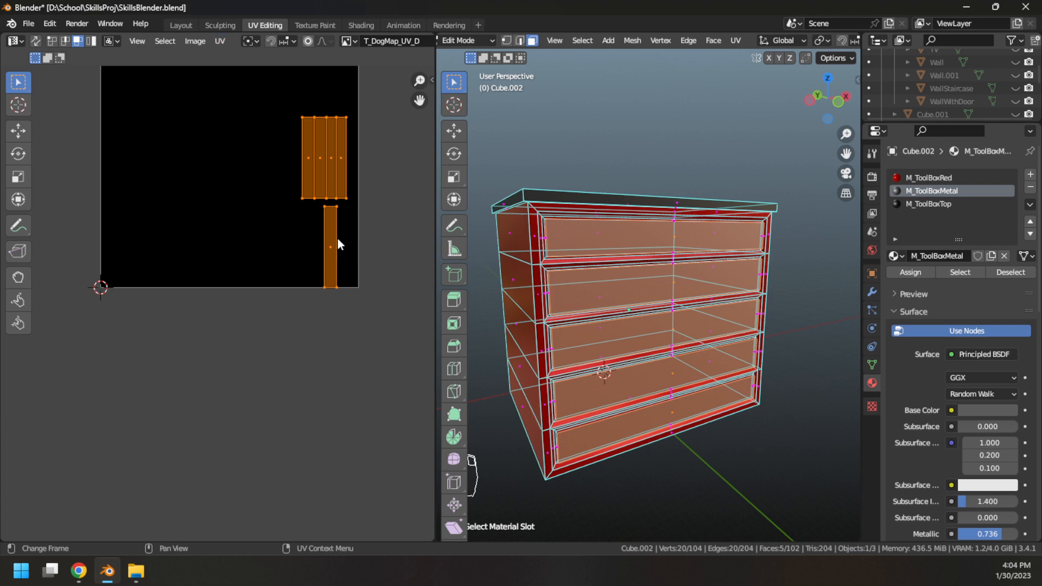
Step: Unwrap the selected M_ToolBoxMetal faces with Smart UV Project, using a 66° angle limit and 0.000 island margin
left_click(220, 41)
mouse_move(265, 172)
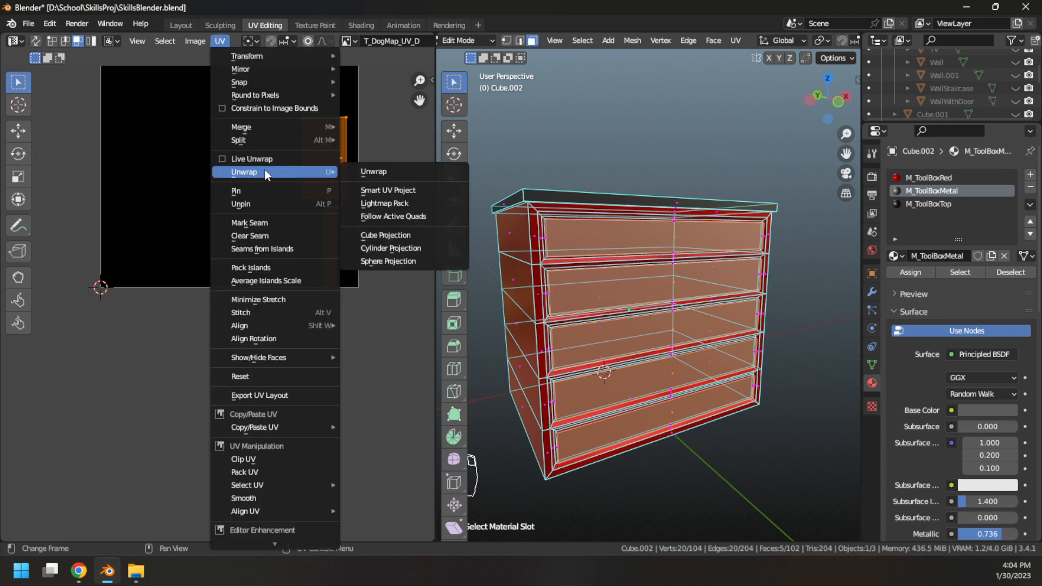
left_click(392, 190)
left_click(385, 315)
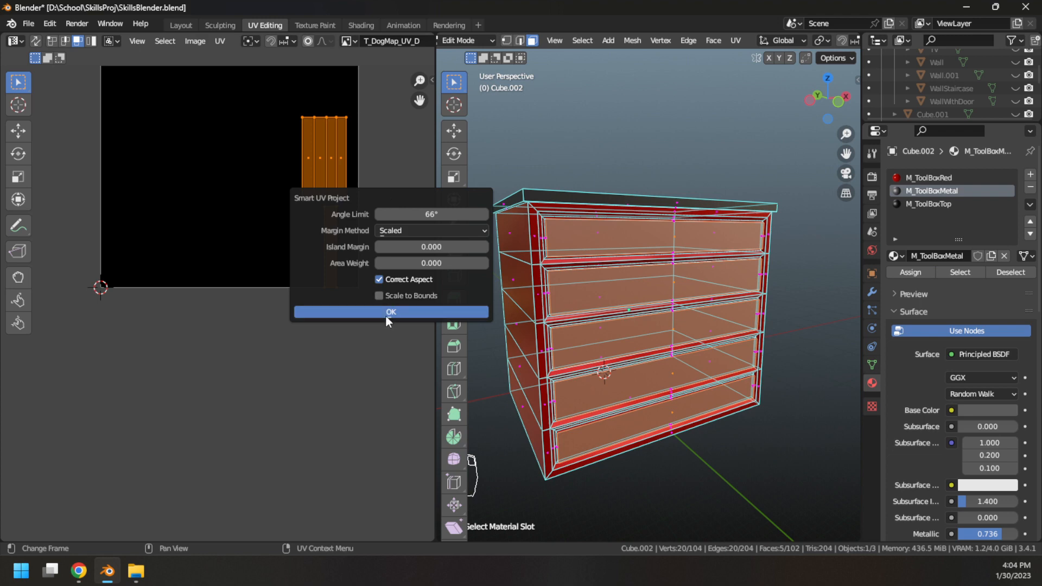
Step: Move the metal UV islands out to the left of the UV square, about -0.771 m in X and 0.004 m in Y
scroll(351, 286, "down", 2)
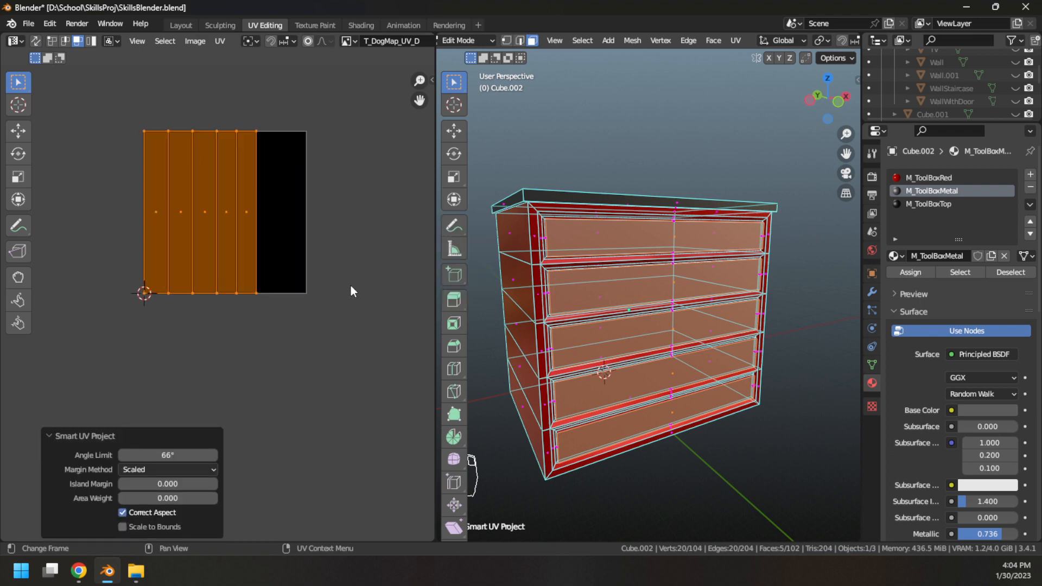
key("g")
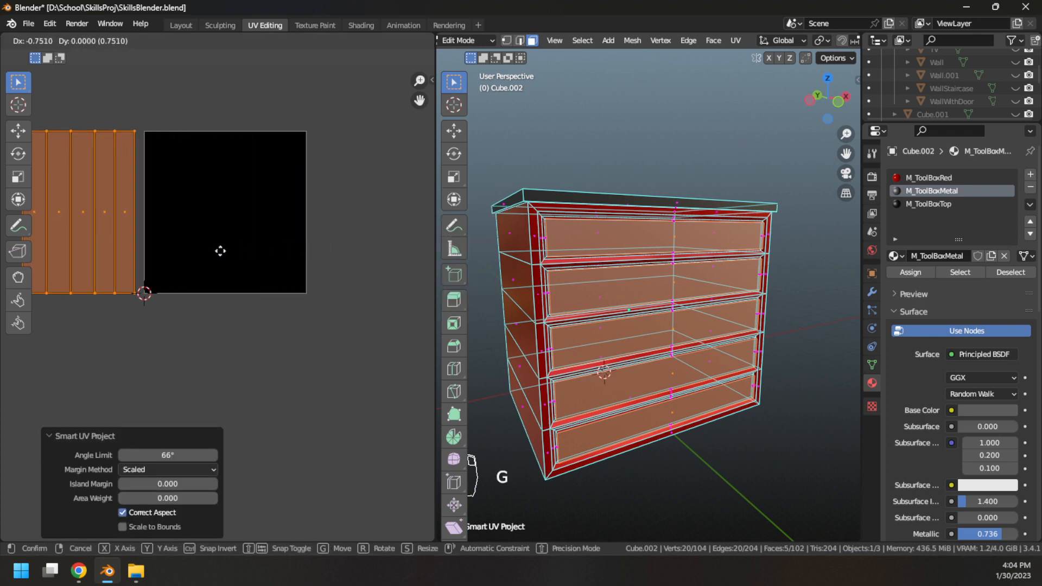
left_click(218, 250)
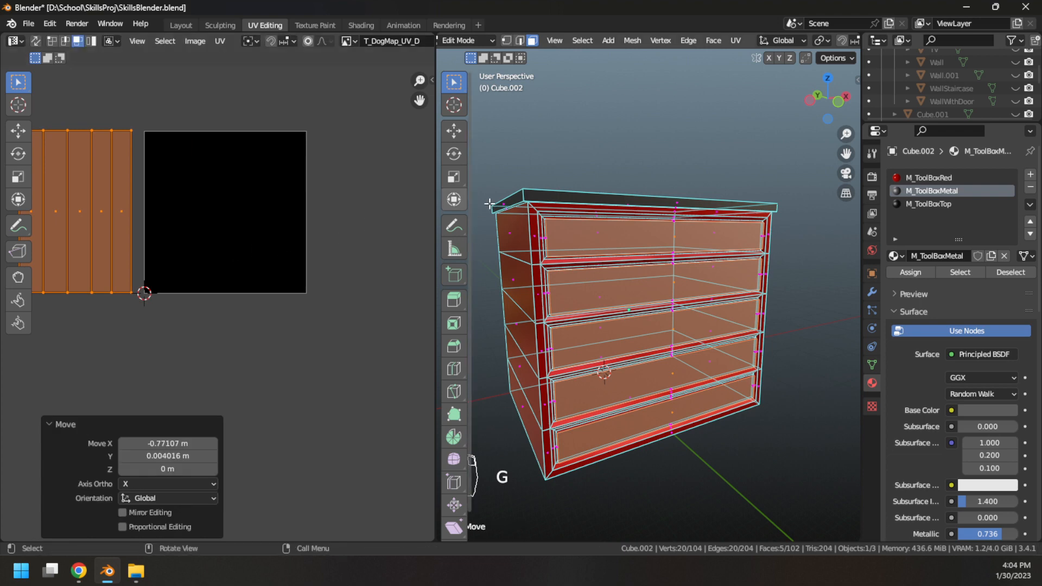
Step: Clear the face selection and select only the faces assigned to the M_ToolBoxTop material
left_click(831, 273)
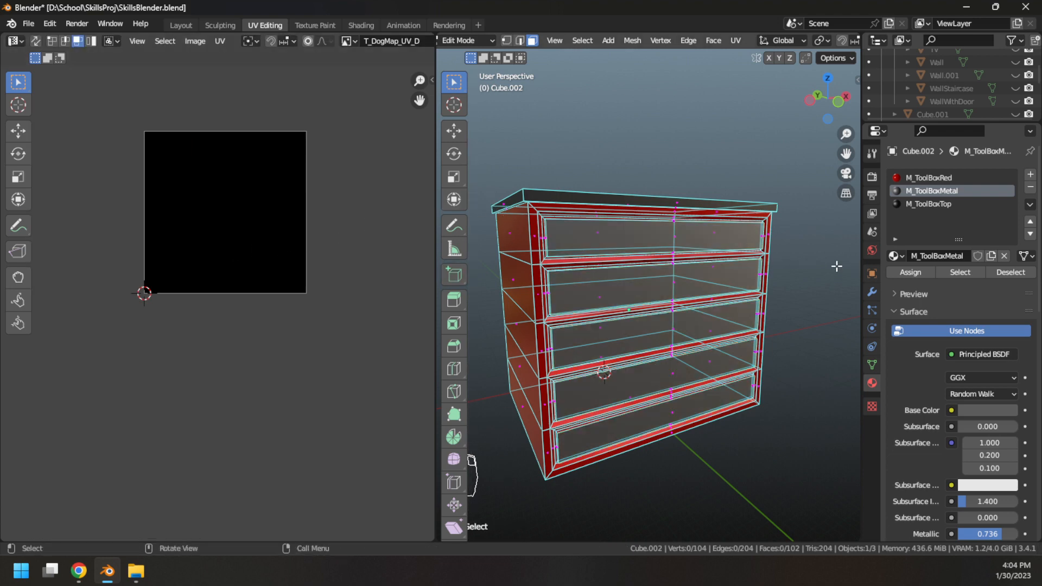
left_click(943, 204)
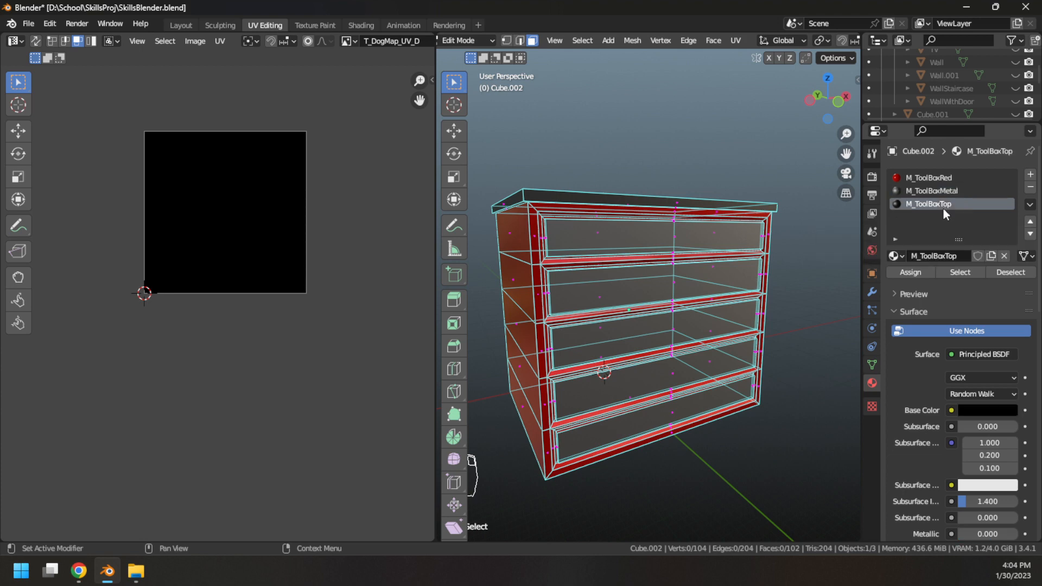
left_click(959, 273)
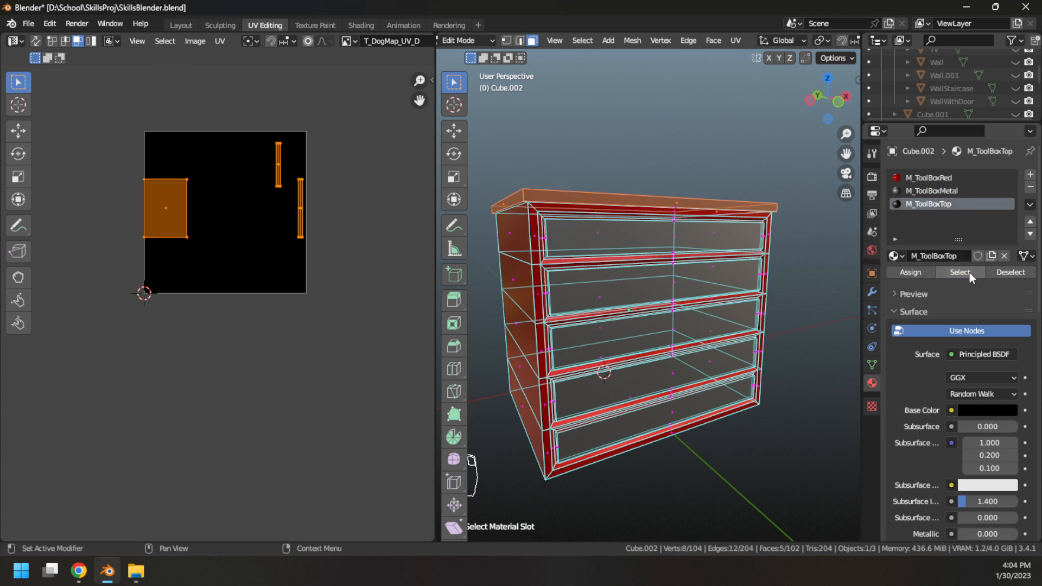
Step: Unwrap the chest's top faces with Smart UV Project, using a 66° angle limit and 0.000 island margin
left_click(220, 42)
mouse_move(255, 172)
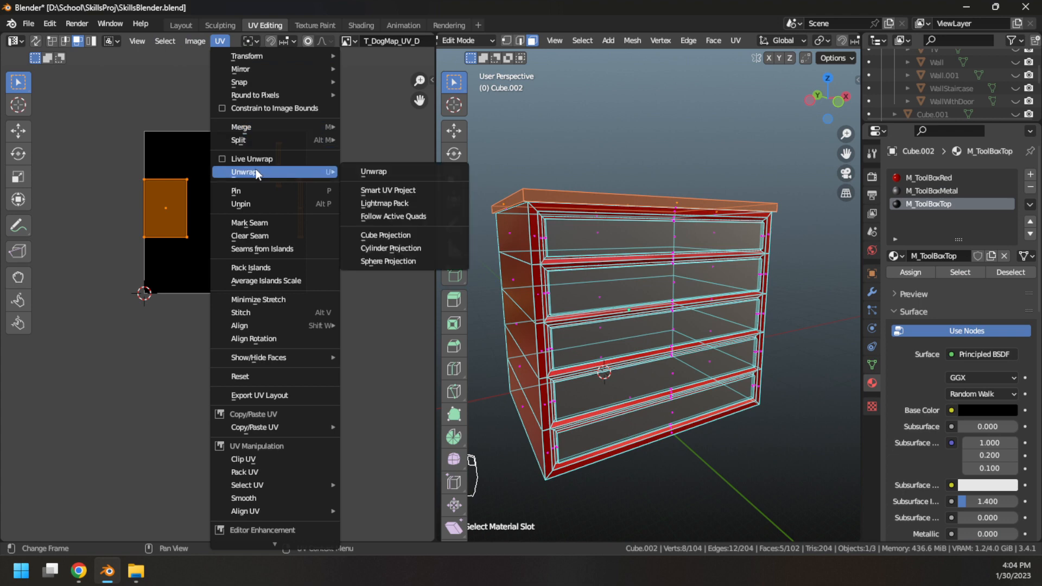
left_click(387, 189)
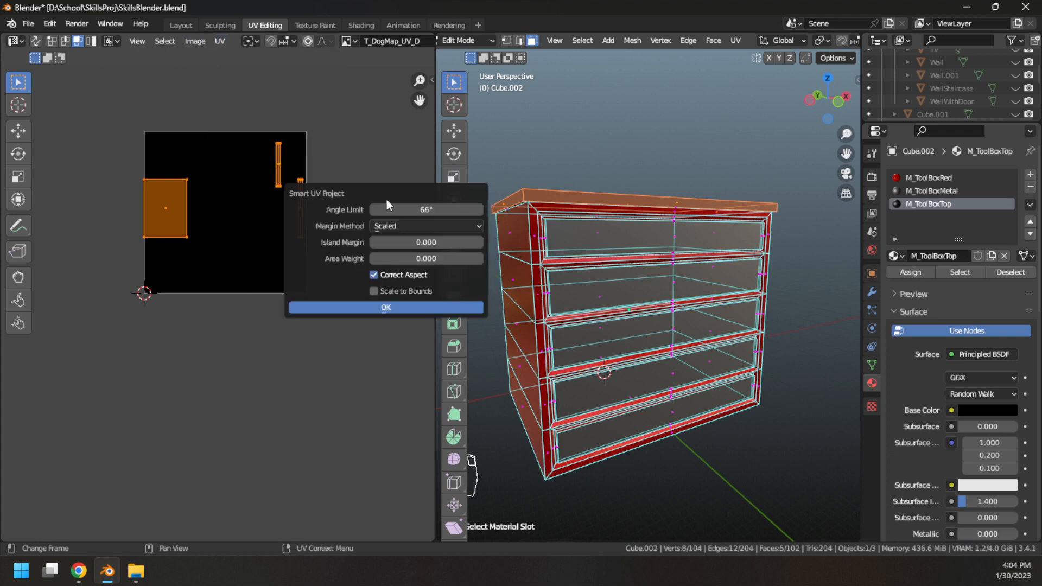
left_click(404, 308)
Step: Move the top's UV islands to the right of the UV square, about 1.047 m in X
scroll(388, 307, "down", 1)
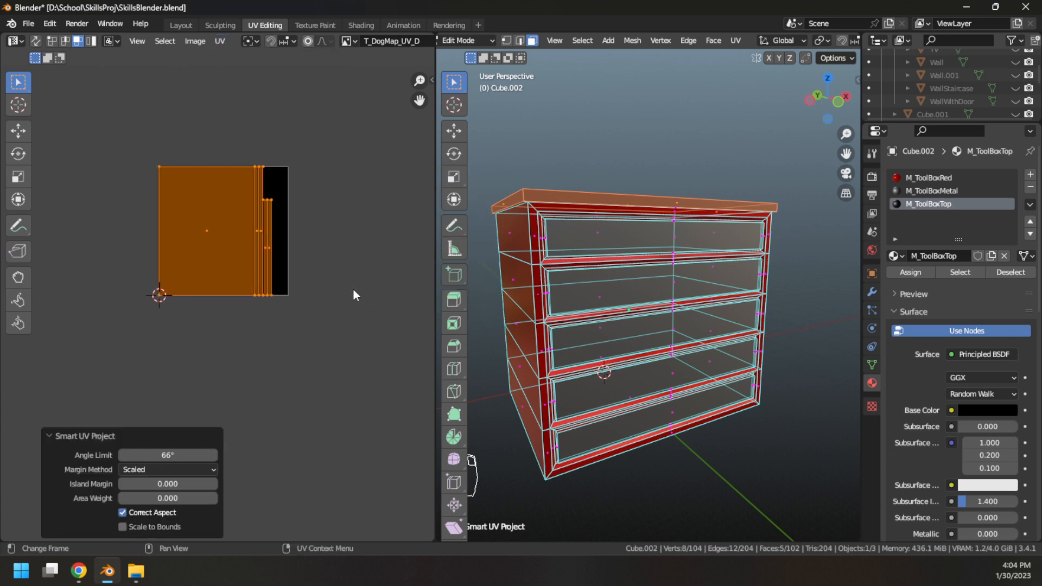
key("g")
left_click(26, 281)
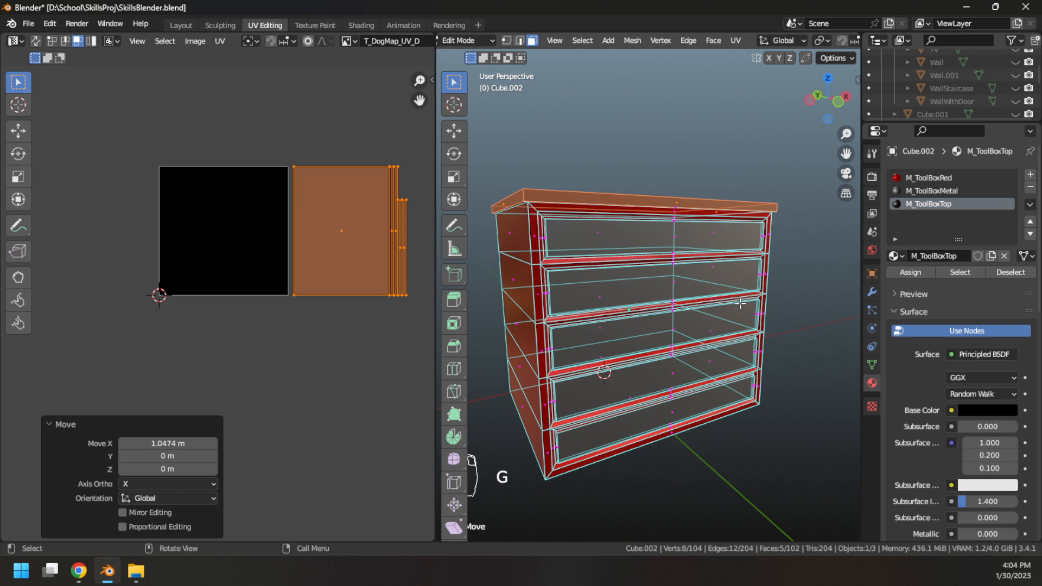
Step: Select every face of the chest to show the UV islands of all three materials together
key("a")
scroll(312, 404, "up", 1)
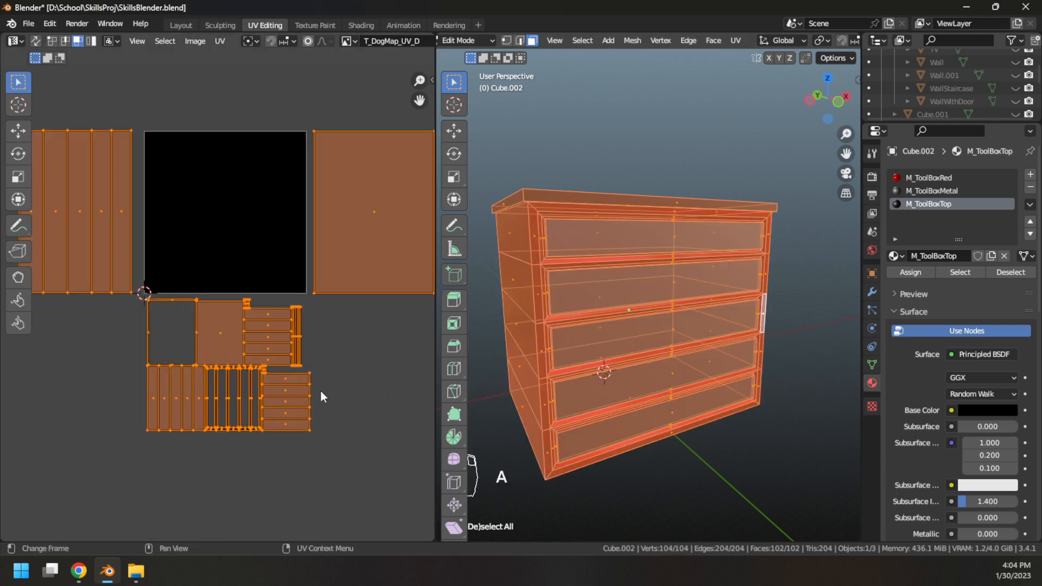
scroll(140, 300, "down", 1)
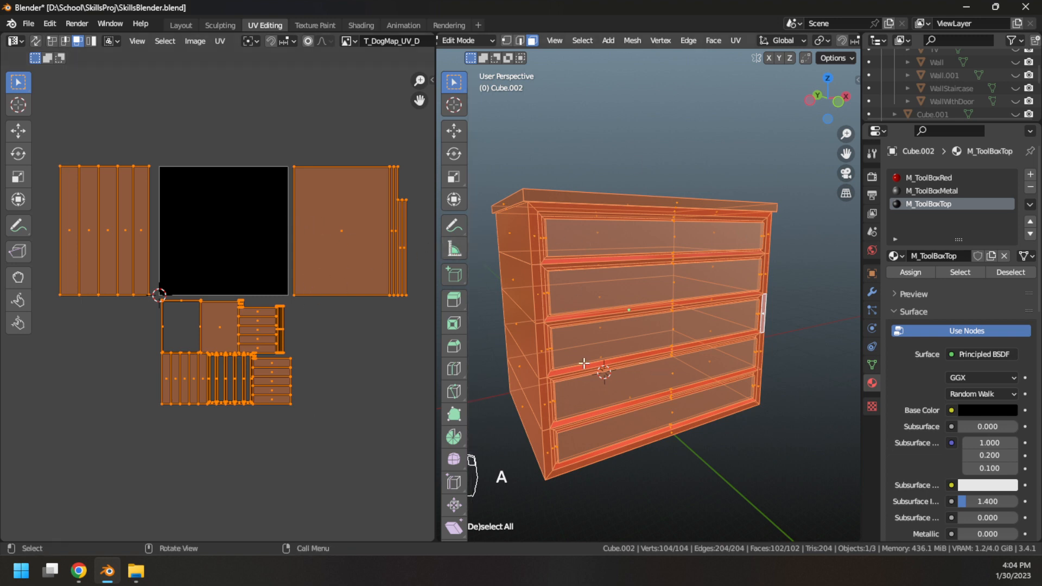
Step: Scale only the M_ToolBoxTop UV islands to about 0.282 and move them about -0.324 m in X and 0.364 m in Y, beside the square's upper-right corner
left_click(381, 362)
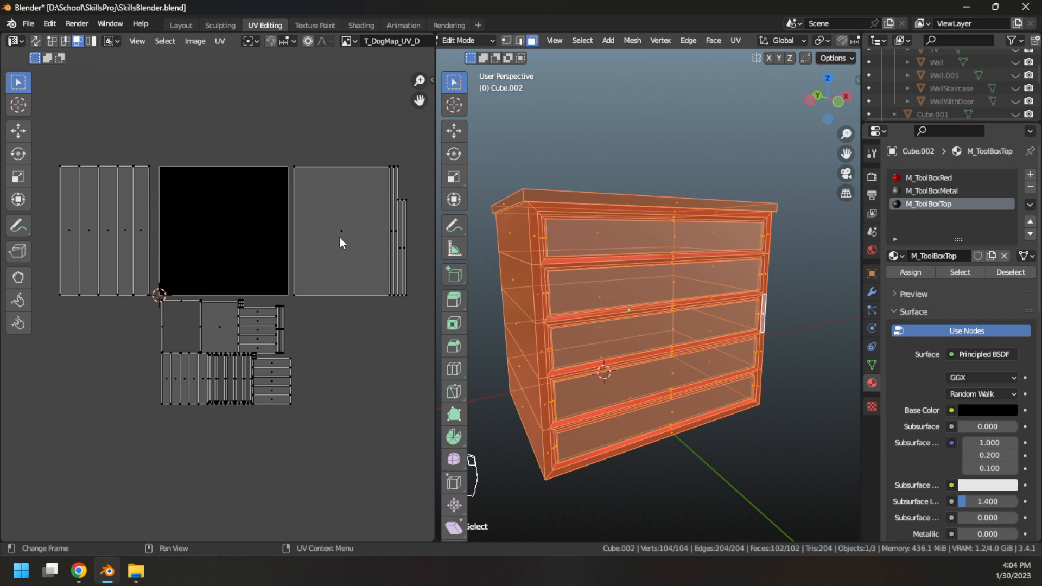
key("l")
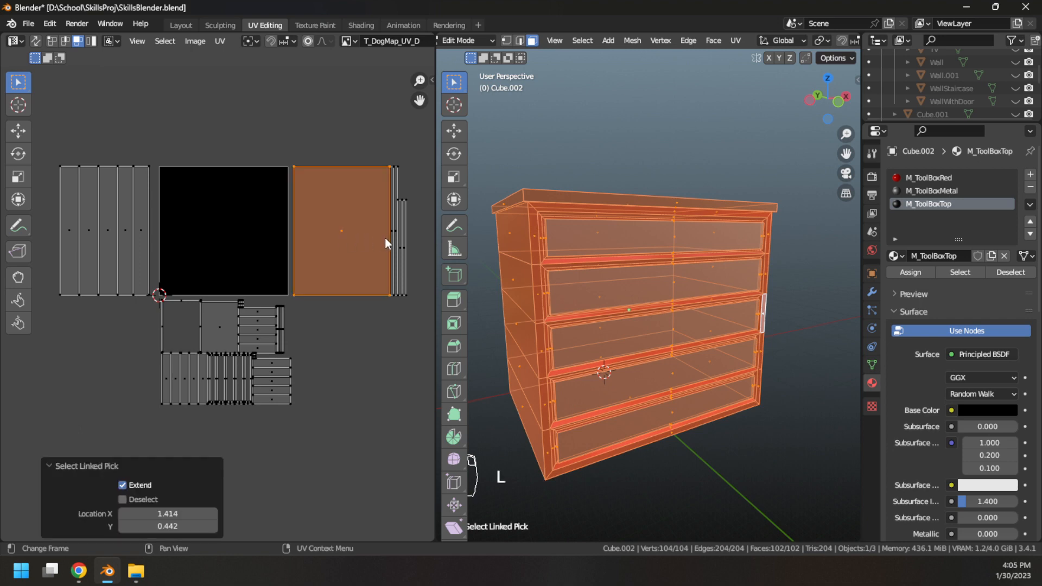
left_click_drag(267, 135, 424, 300)
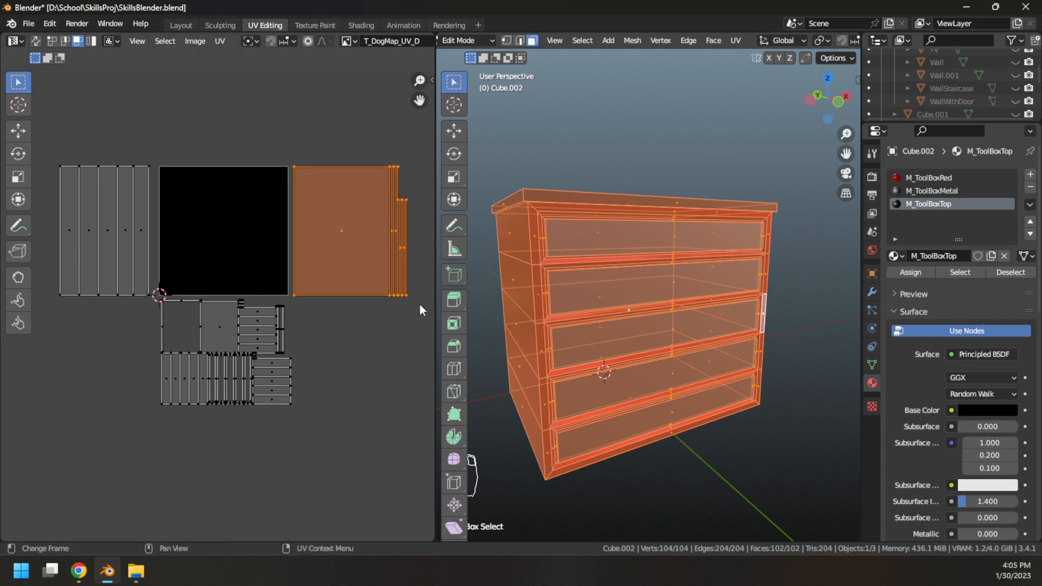
key("s")
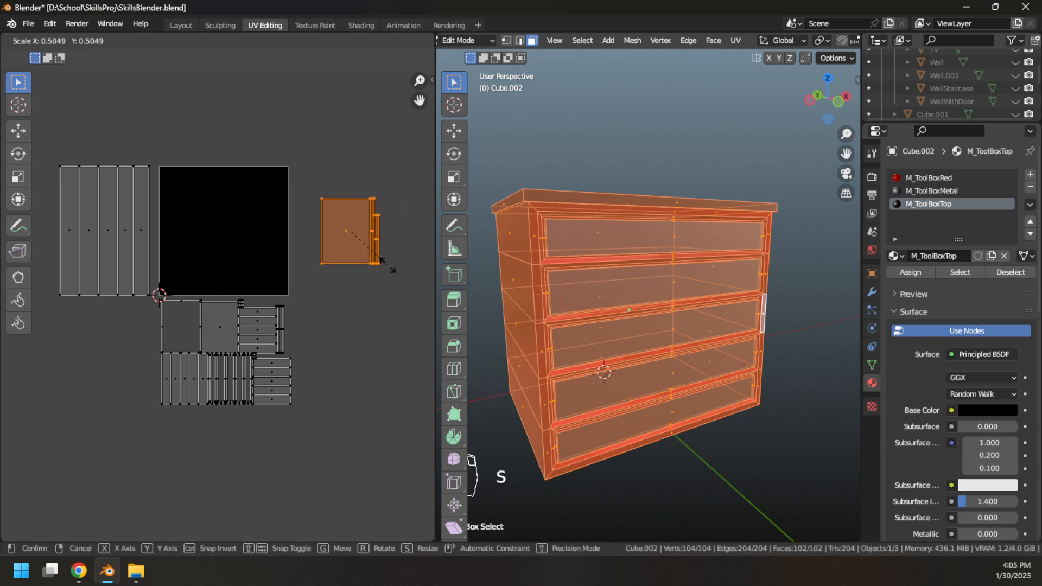
left_click(370, 250)
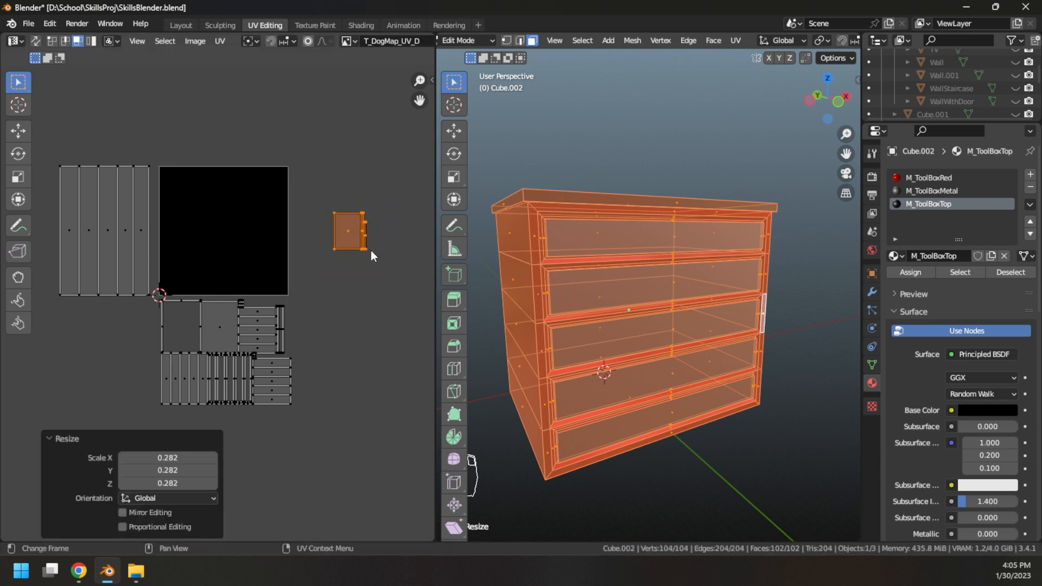
key("g")
left_click(329, 204)
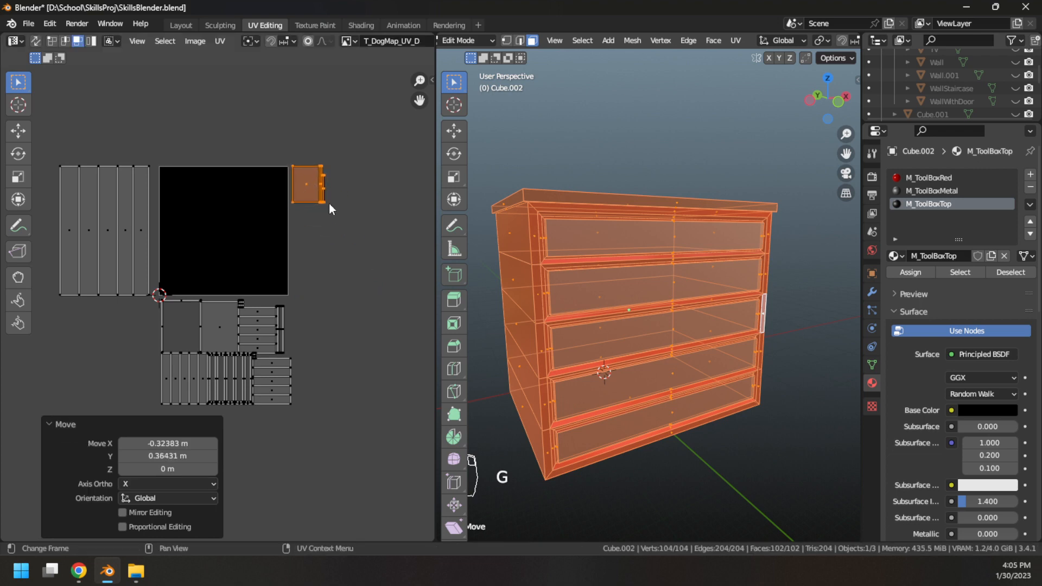
Step: Scale the M_ToolBoxMetal UV islands to about 0.439 and move them about 1.619 m in X and -0.071 m in Y, under the top's islands
scroll(311, 230, "up", 3)
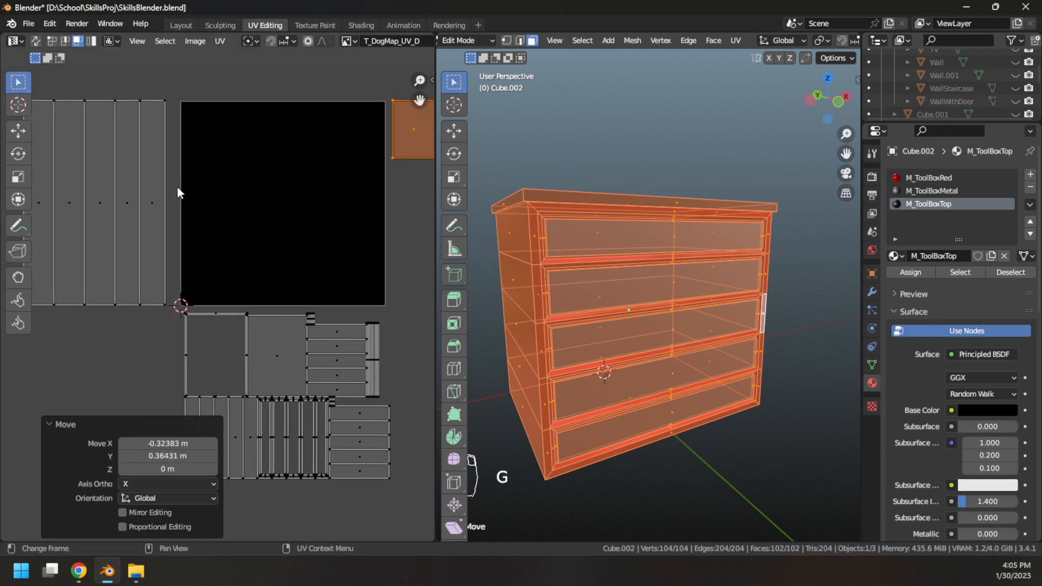
scroll(217, 299, "down", 2)
left_click_drag(66, 154, 187, 313)
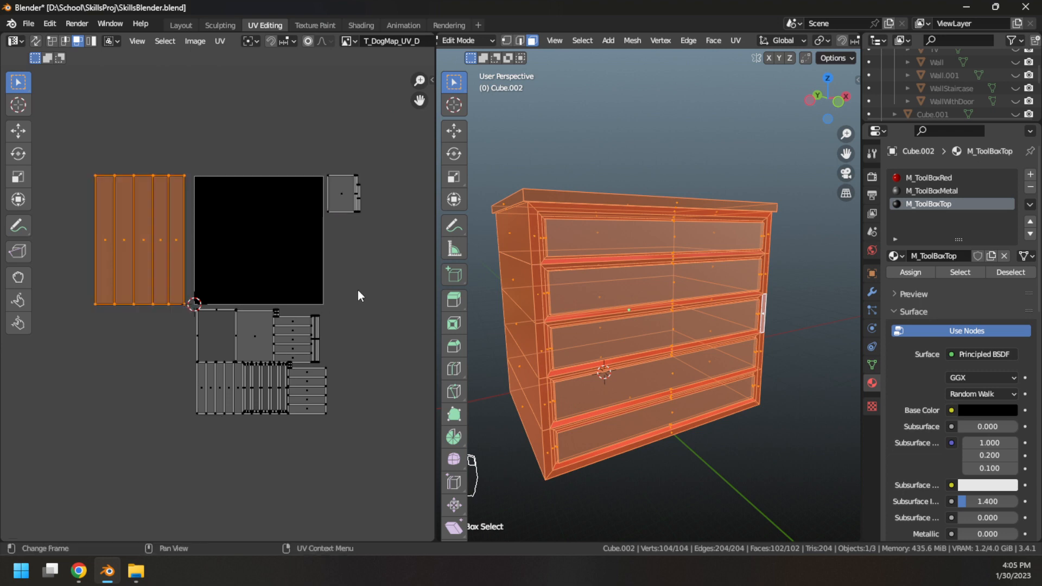
key("s")
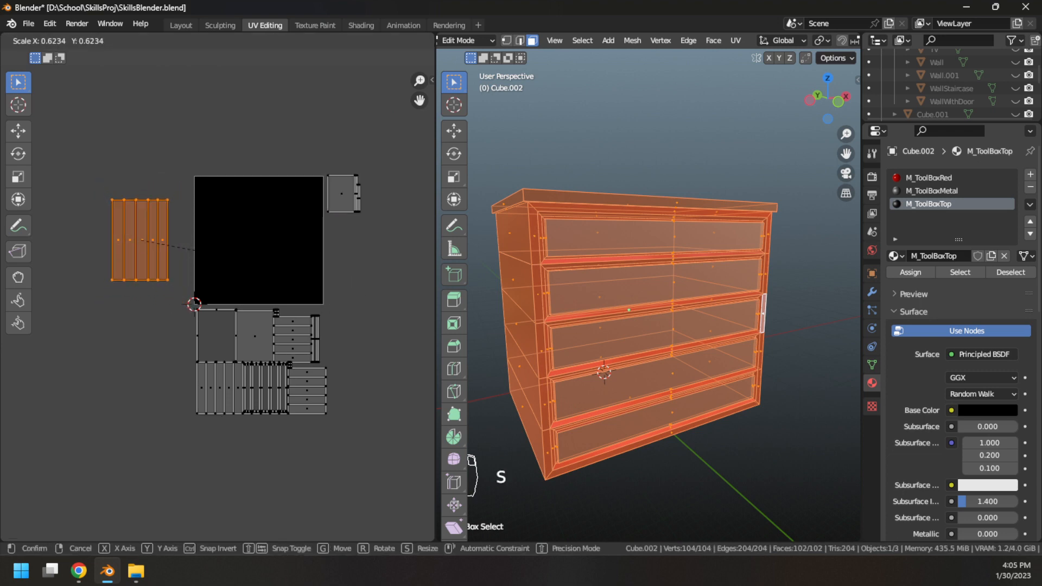
left_click(236, 259)
key("g")
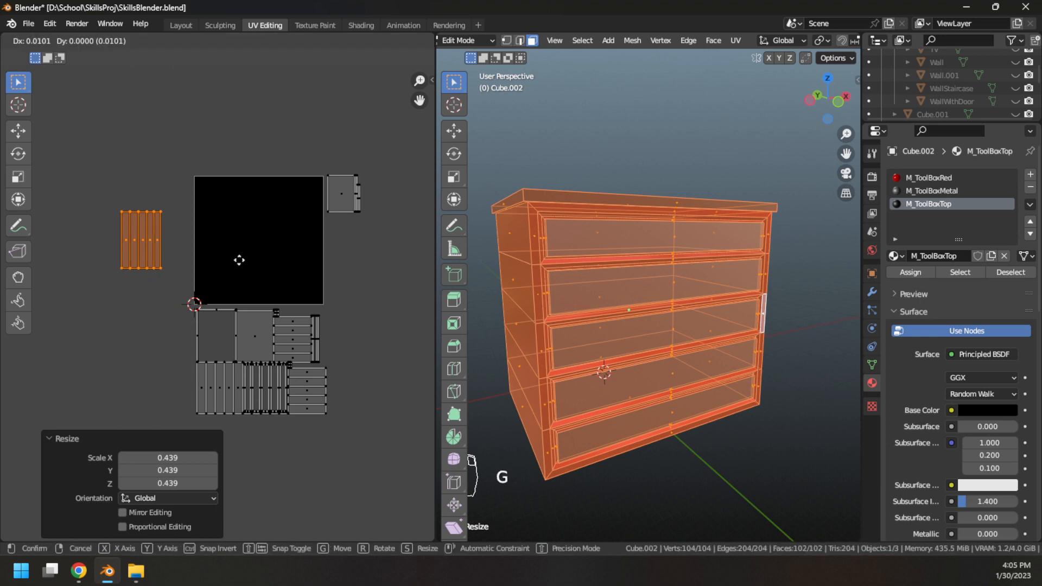
left_click(296, 271)
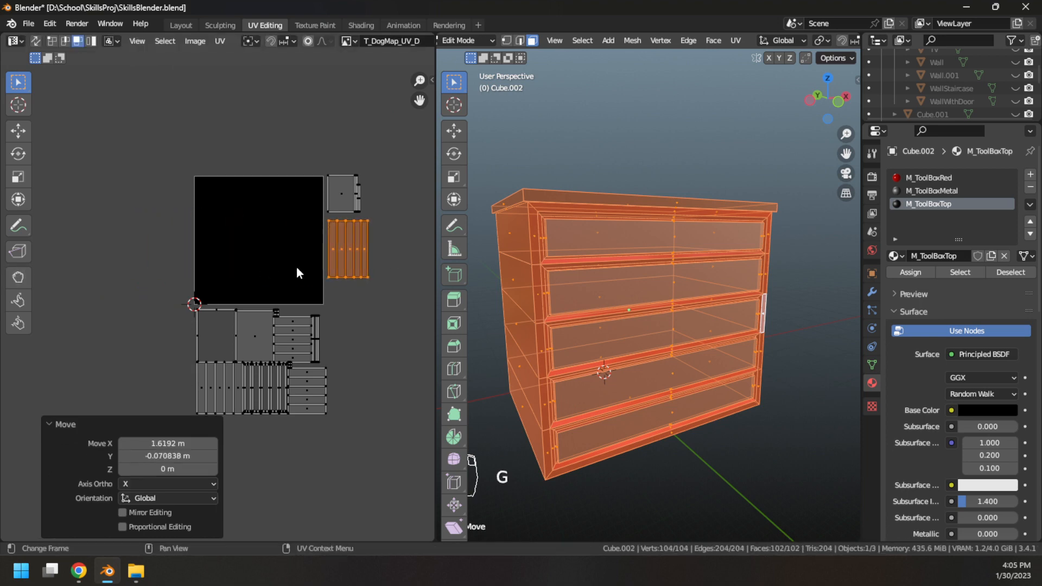
Step: Scale the metal UV islands by a further 0.823 and shift them about -0.030 m in X and 0.040 m in Y
key("s")
left_click(396, 273)
key("g")
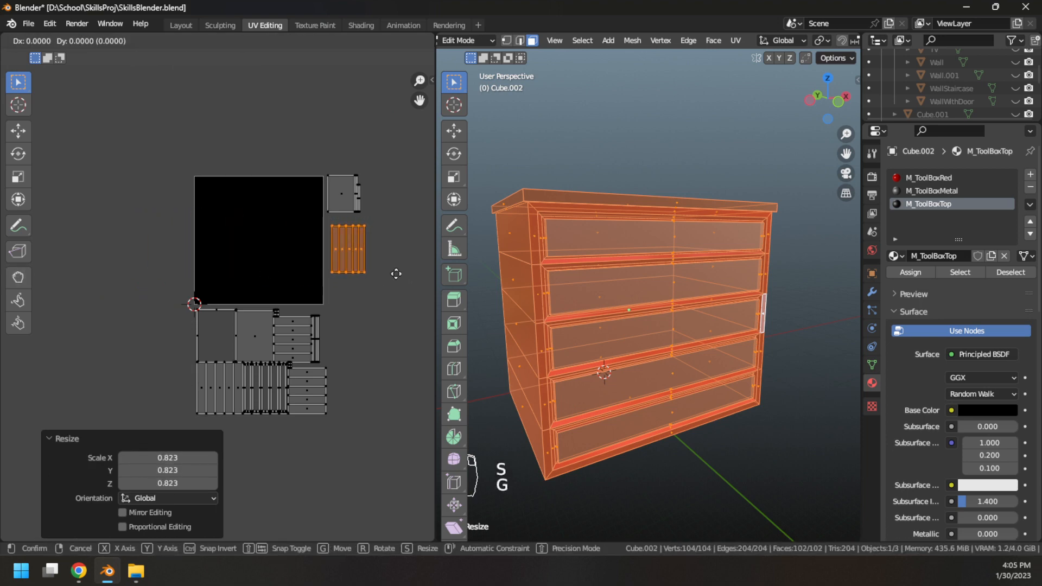
left_click(391, 268)
Step: Move all the M_ToolBoxRed UV islands up into the UV square, about -0.025 m in X and 0.865 m in Y
key("b")
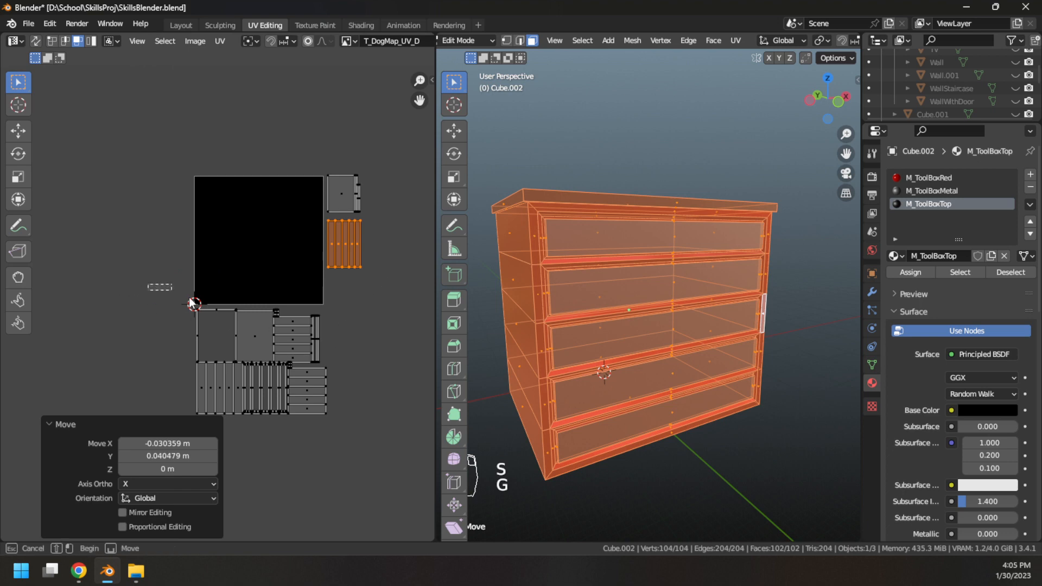
left_click_drag(148, 284, 365, 452)
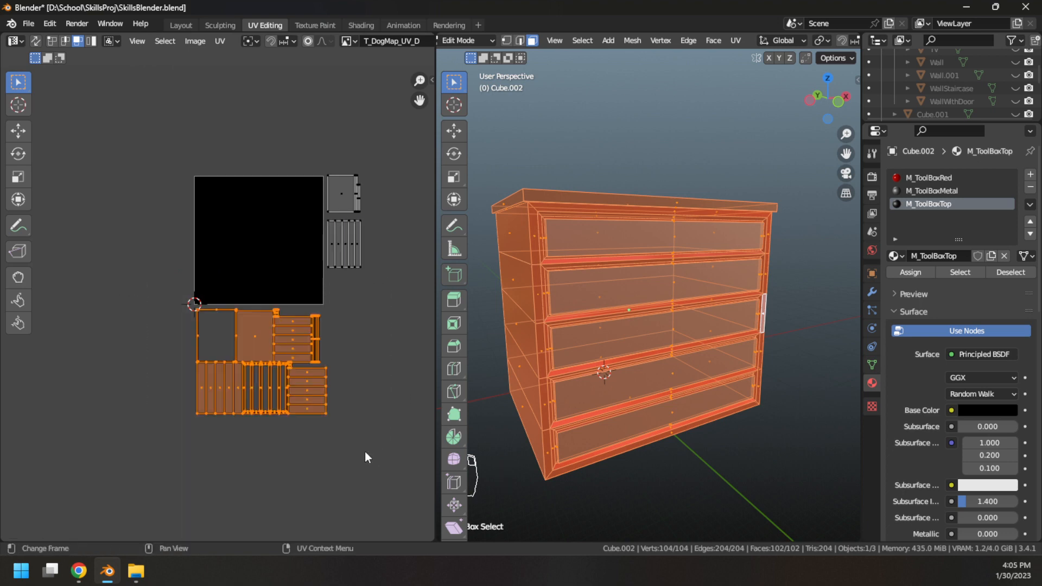
key("g")
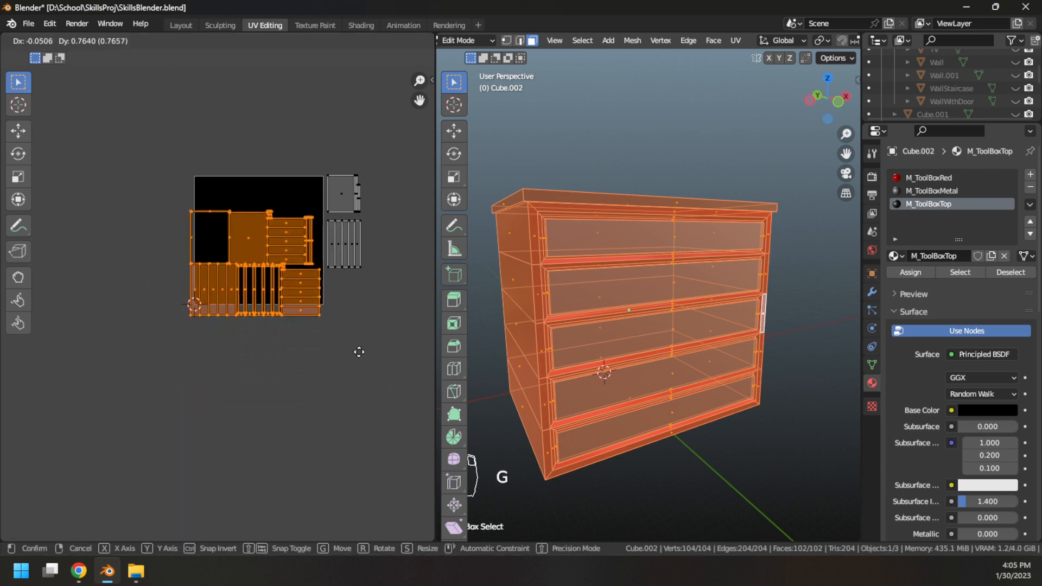
left_click(361, 340)
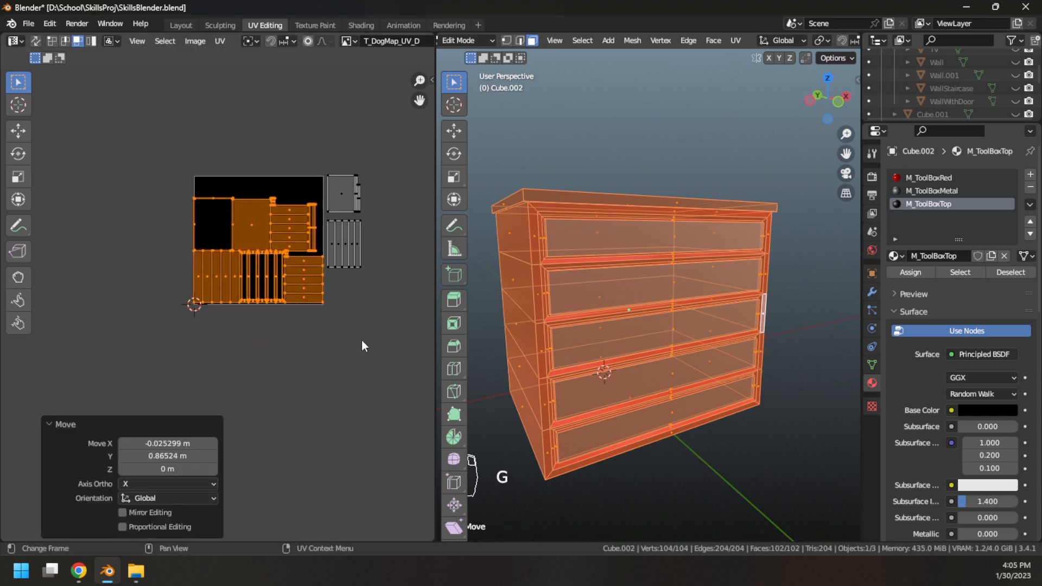
Step: Scale the red UV islands to about 0.842 and move them about -0.056 m in X and -0.066 m in Y, into the square's lower-left corner
scroll(362, 341, "up", 2)
scroll(362, 339, "up", 1)
middle_click_drag(359, 322, 268, 409)
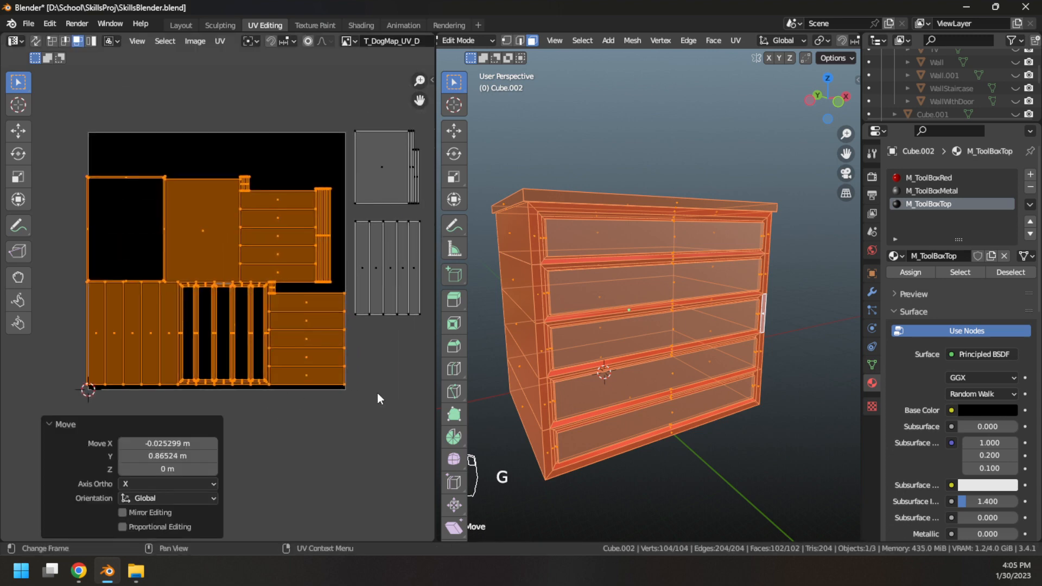
key("s")
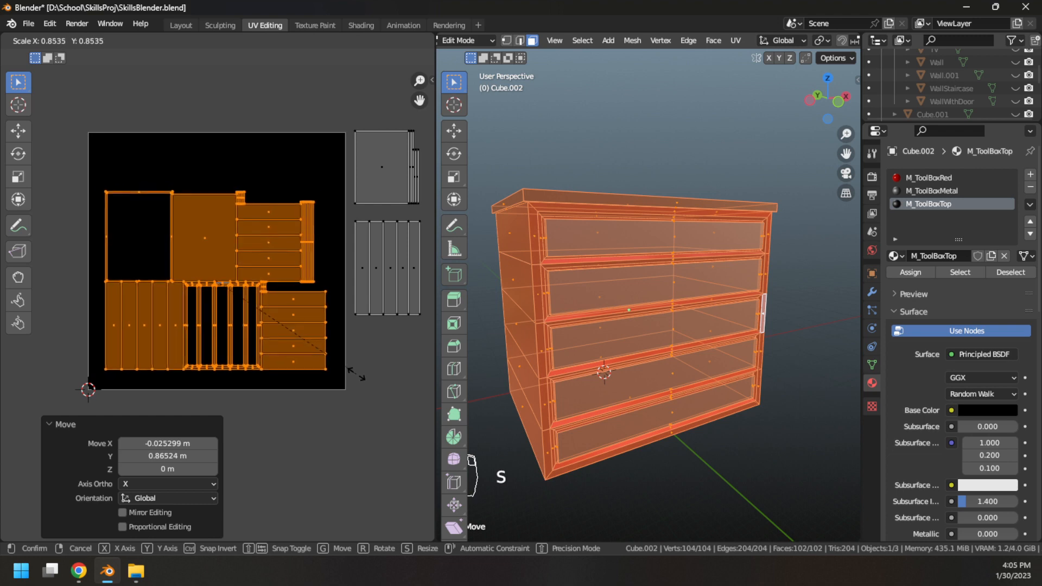
left_click(355, 373)
key("g")
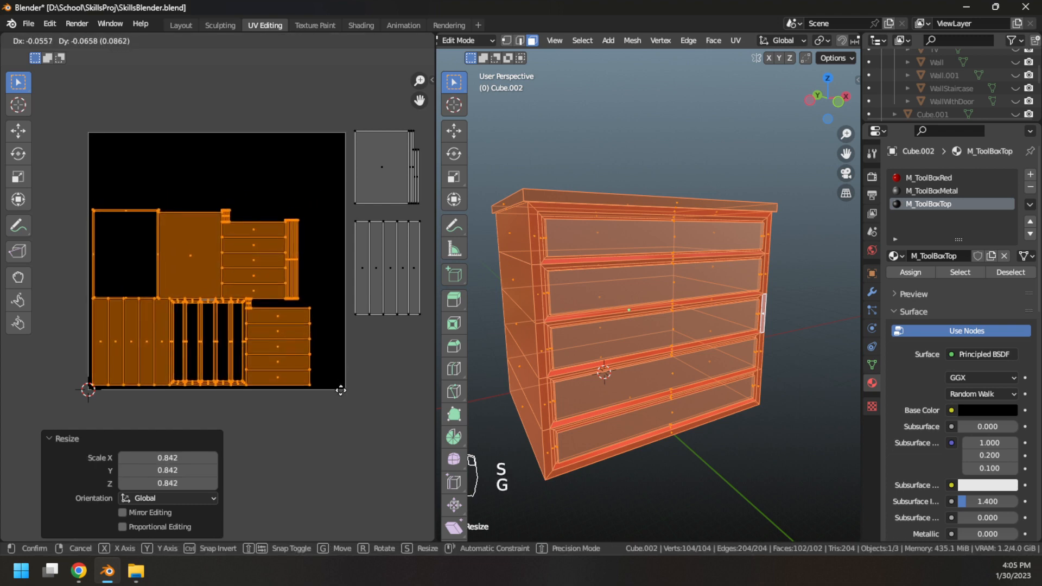
left_click(340, 390)
scroll(341, 389, "up", 1)
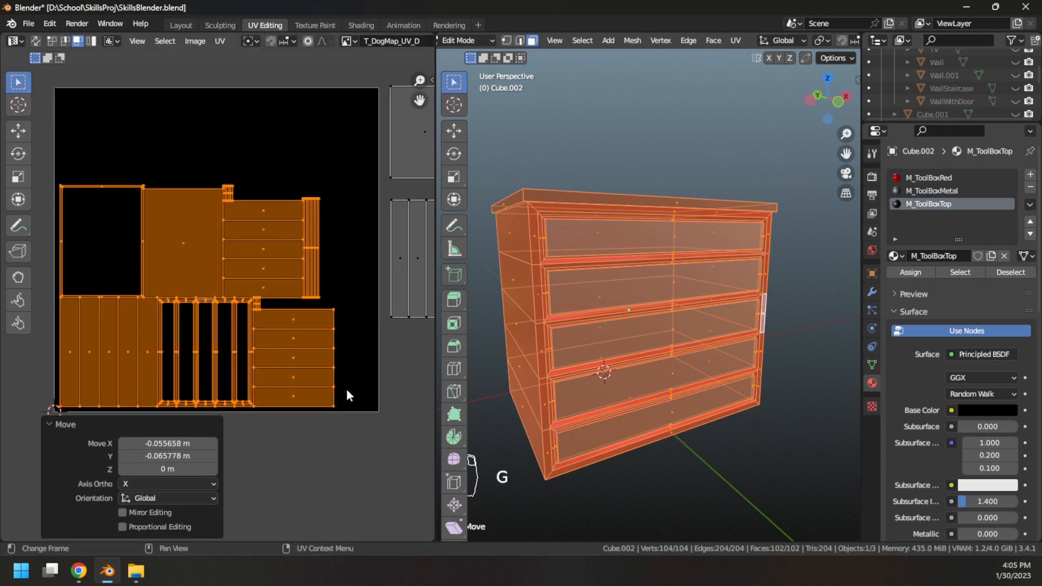
key("r")
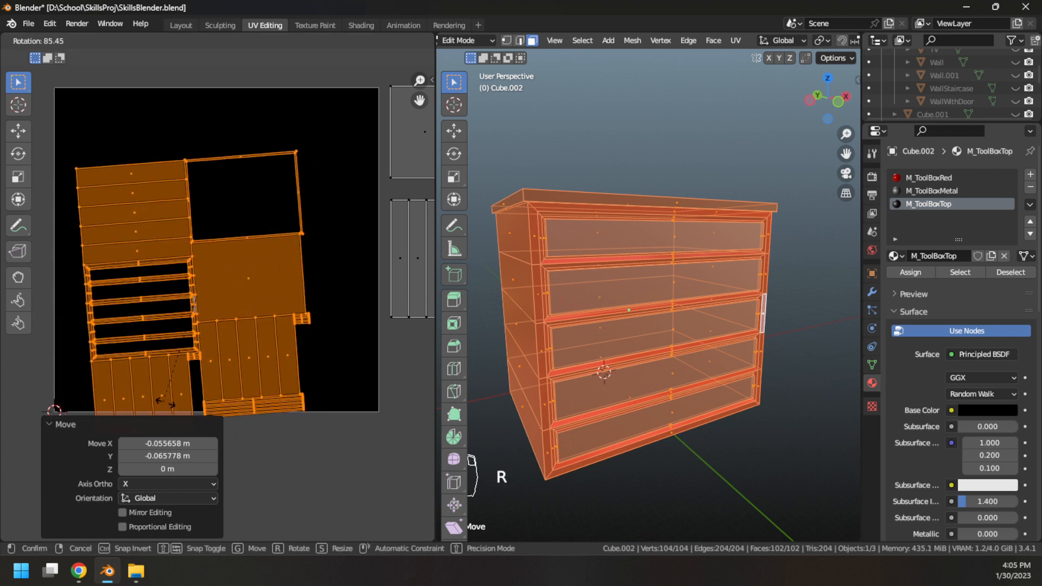
right_click(338, 354)
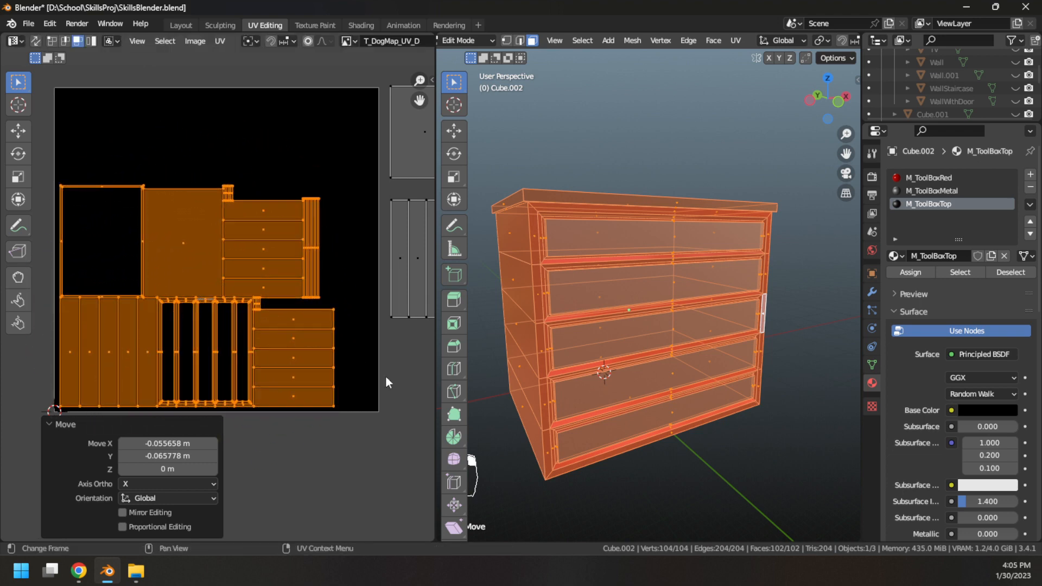
Step: Scale the red UV islands to about 0.808 and tuck them back into the UV square's lower-left corner
key("g")
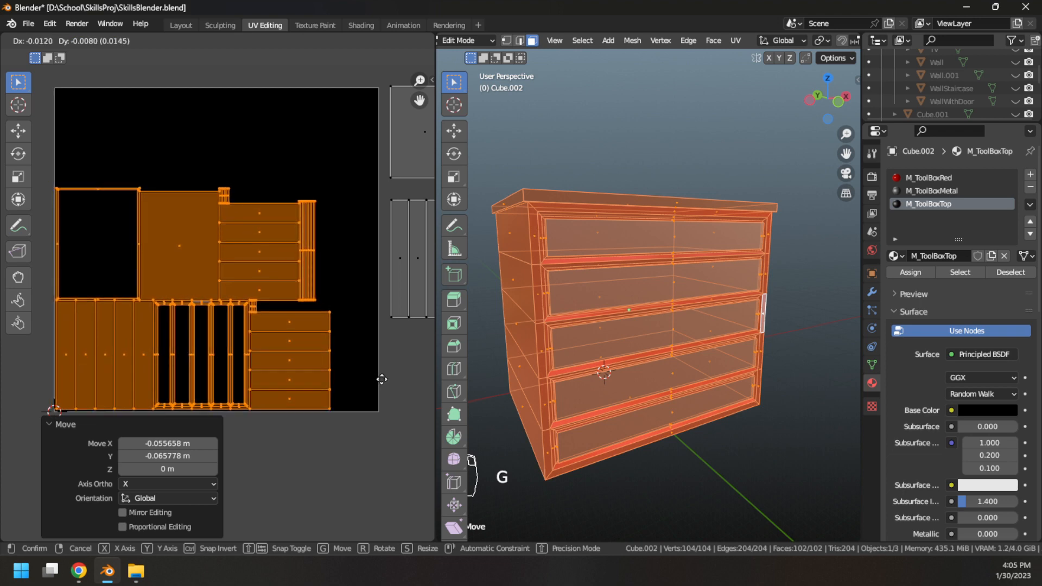
left_click(382, 384)
key("s")
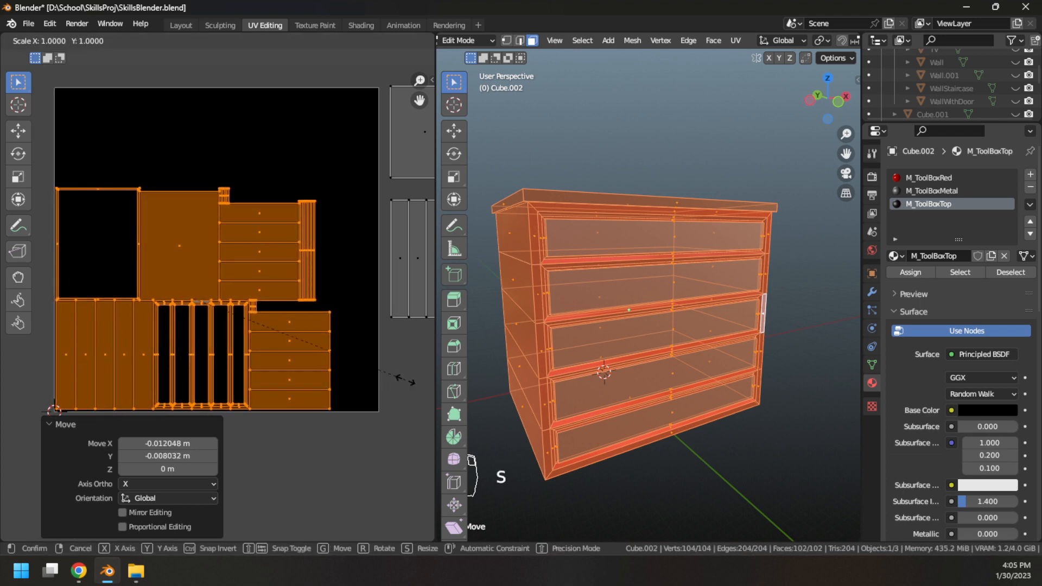
left_click(363, 377)
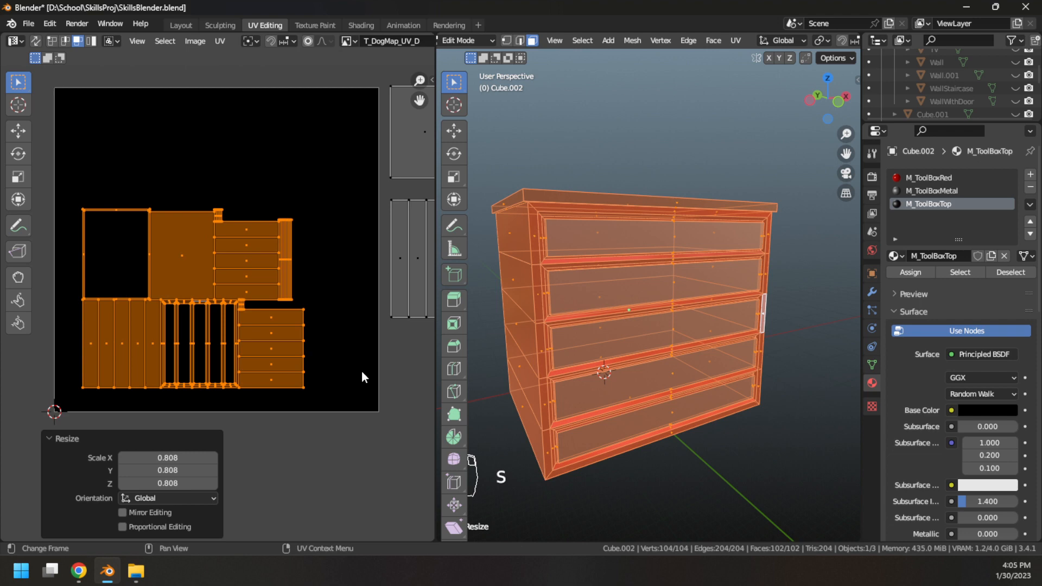
key("g")
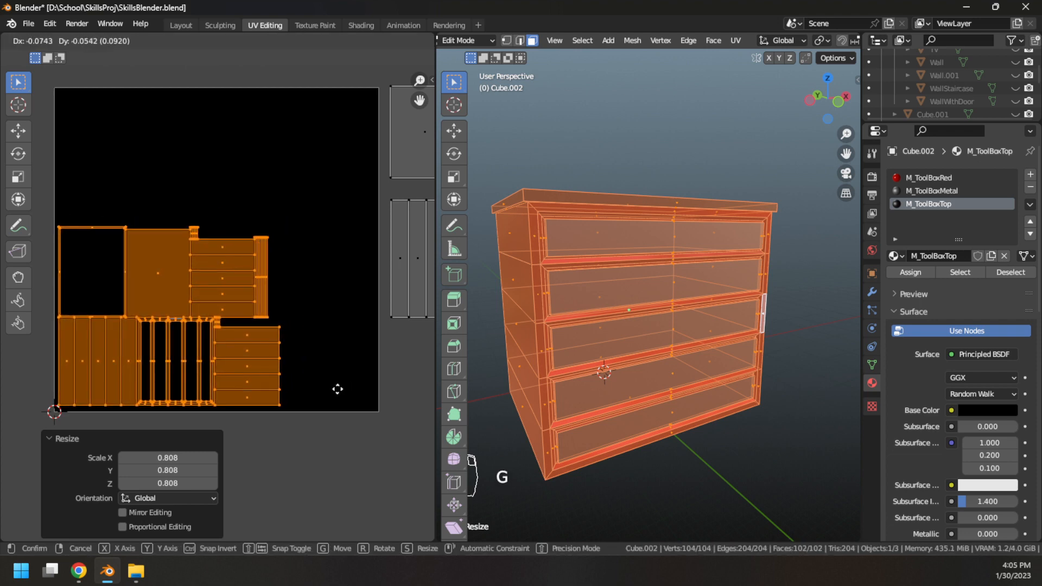
left_click(337, 388)
Step: Scale the metal UV islands to about 0.676, sized against the red islands, and move them into the UV square's lower-right corner
scroll(365, 363, "down", 1)
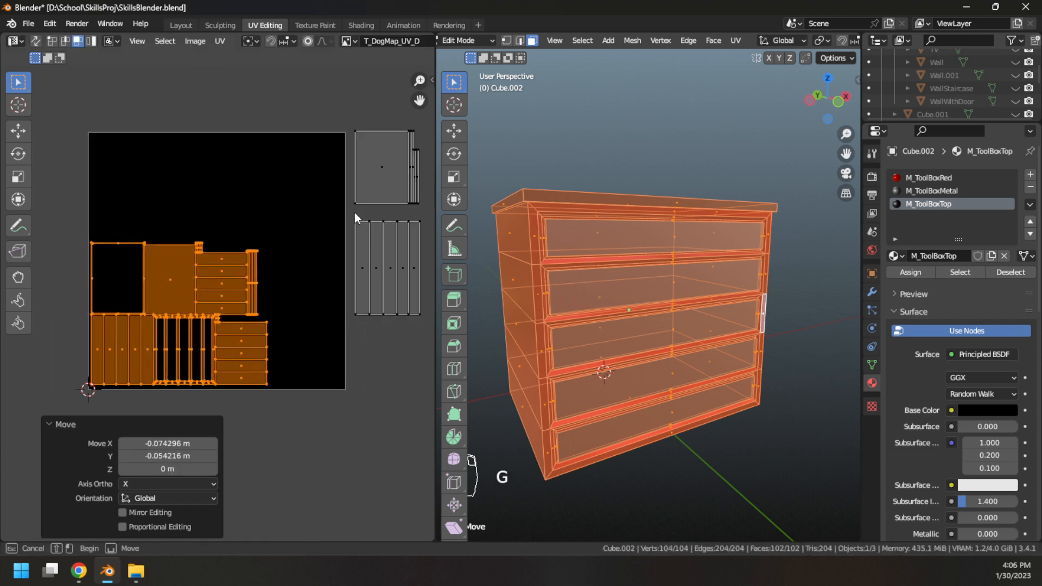
left_click_drag(347, 207, 432, 340)
key("g")
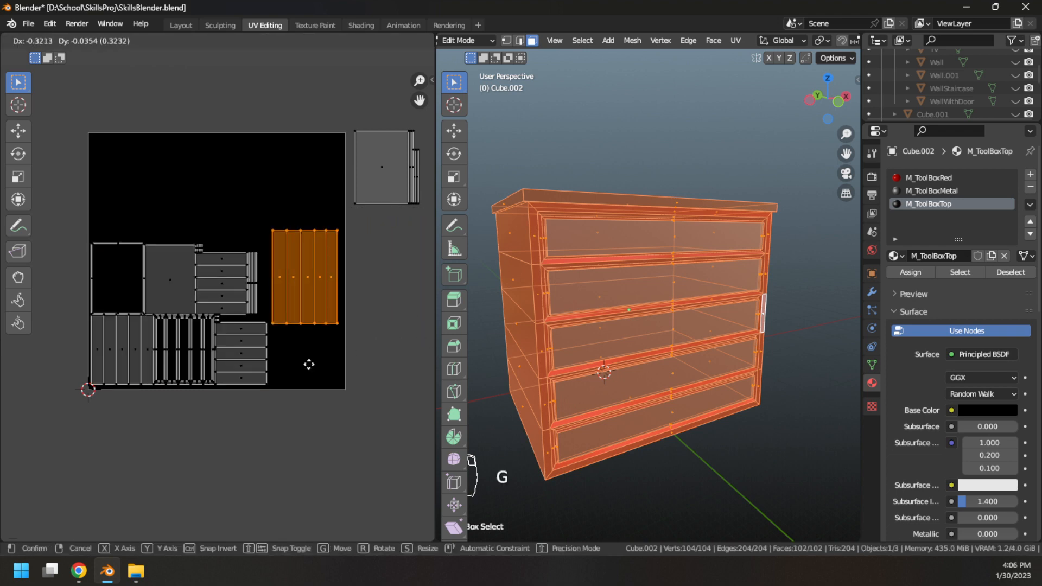
left_click(233, 421)
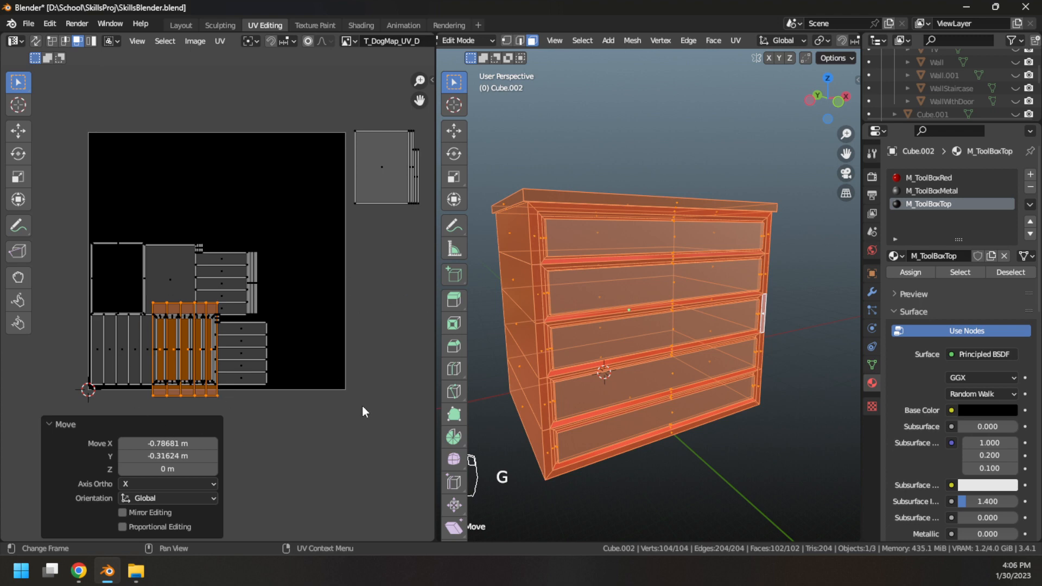
key("s")
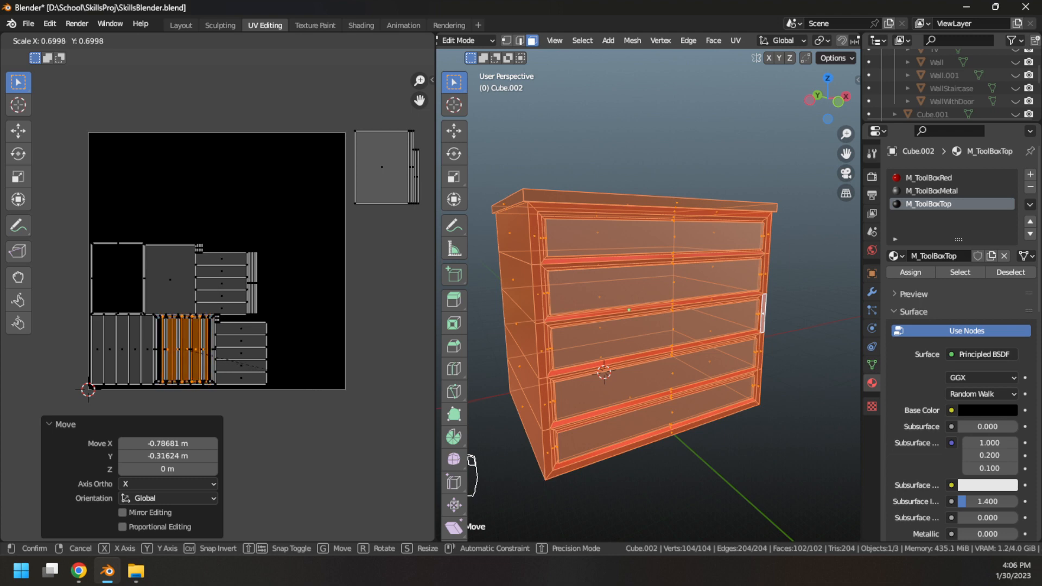
left_click(300, 375)
key("g")
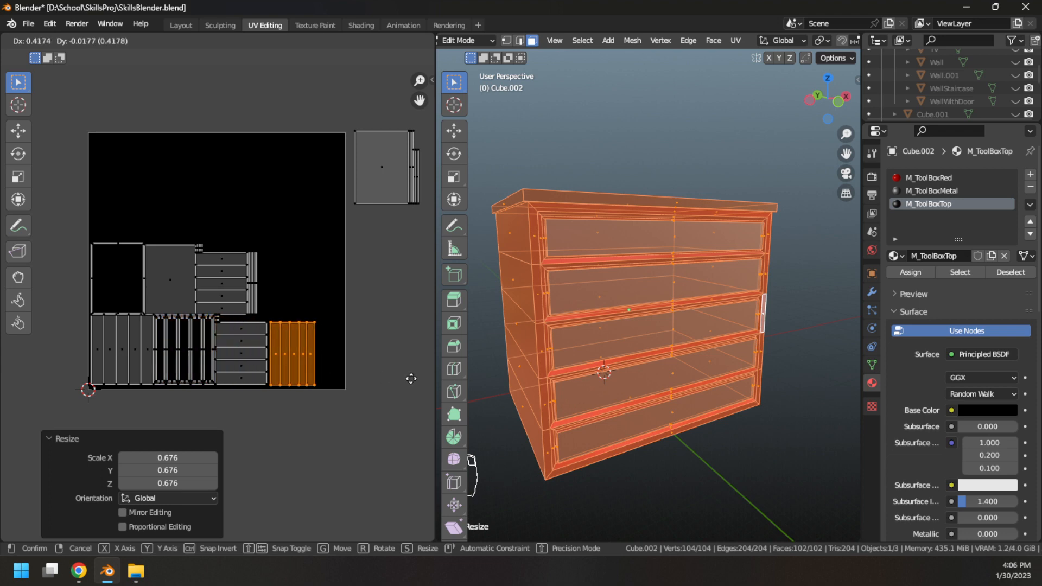
left_click(2, 383)
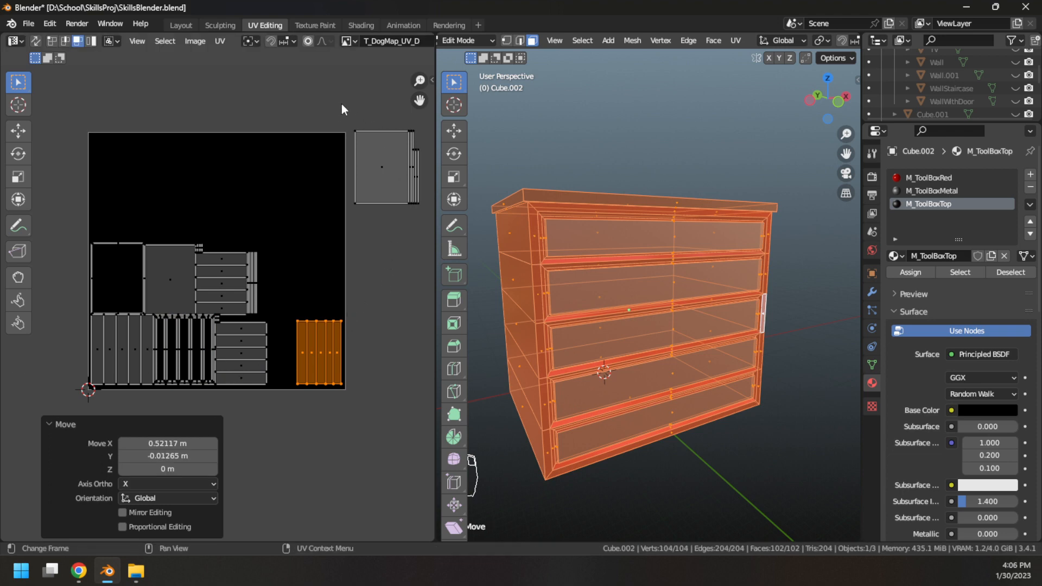
Step: Scale the top's UV islands to about 0.880, sized against the red islands, and move them into the UV square's upper-right area
left_click_drag(338, 102, 425, 236)
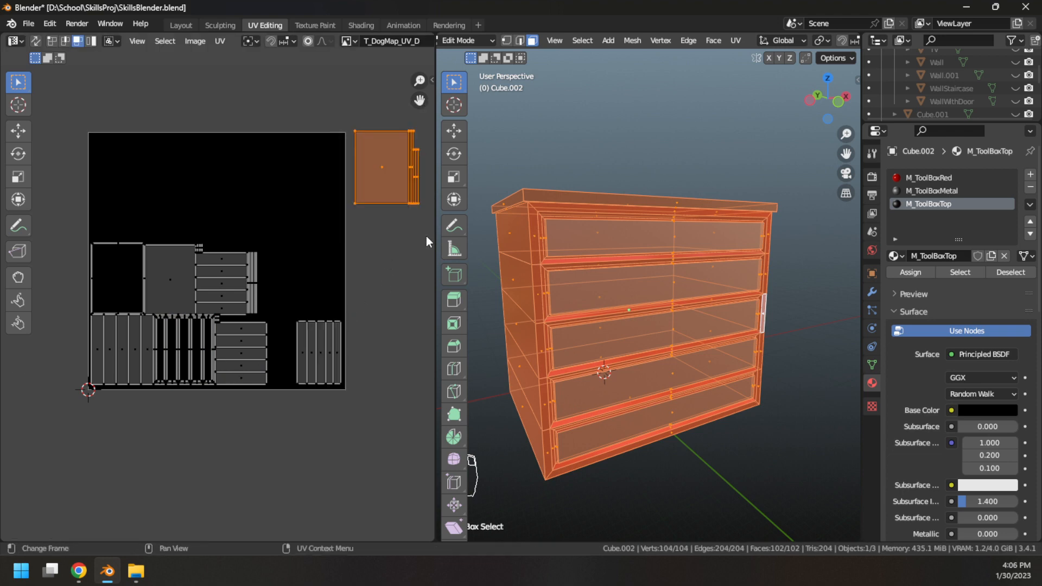
key("g")
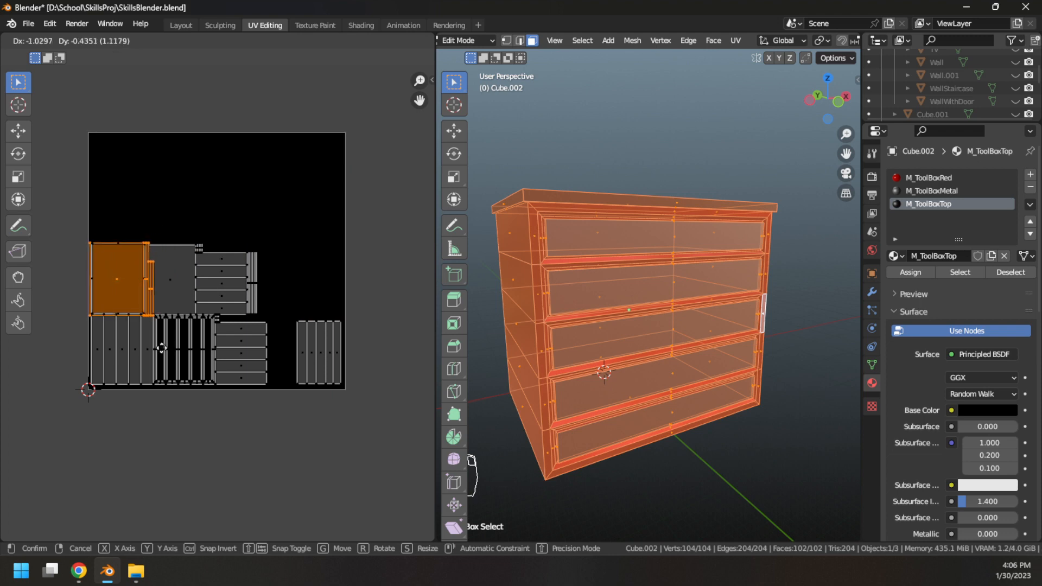
left_click(163, 347)
key("s")
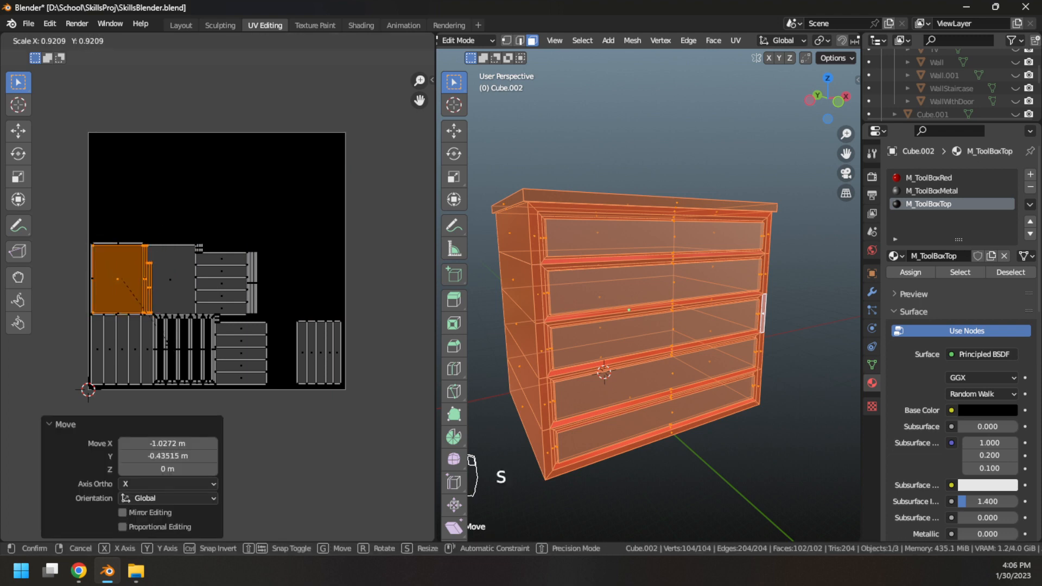
left_click(164, 340)
key("g")
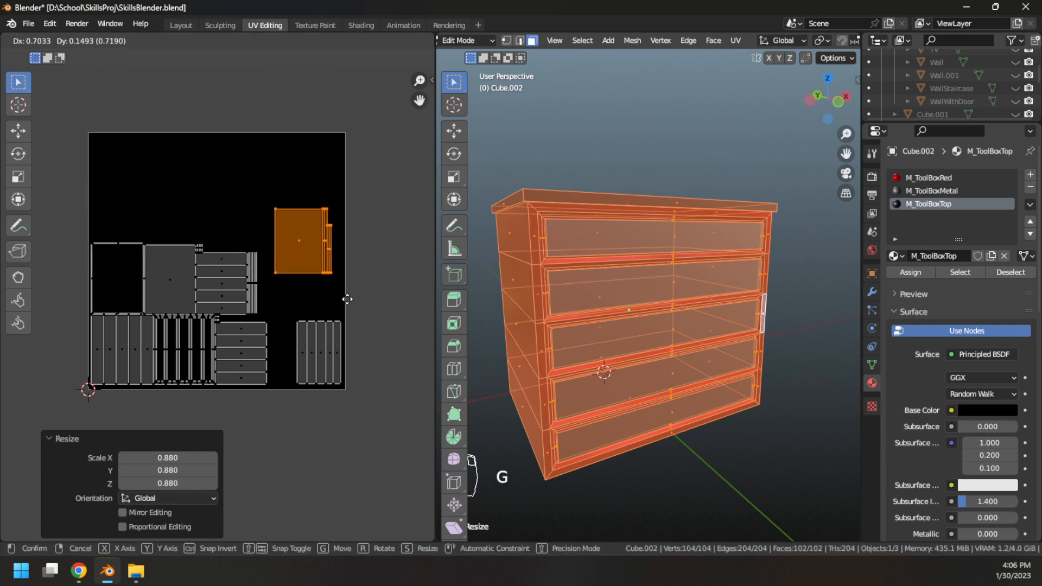
left_click(350, 240)
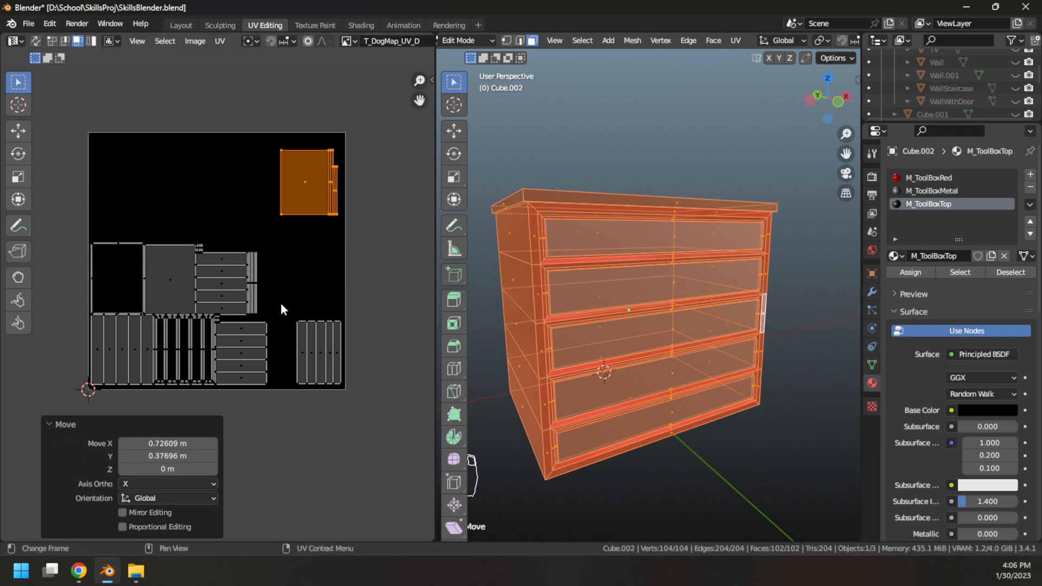
Step: Shift the metal UV islands about -0.086 m in X and 0.003 m in Y, and lower the top's islands to just above them
left_click_drag(281, 300, 346, 402)
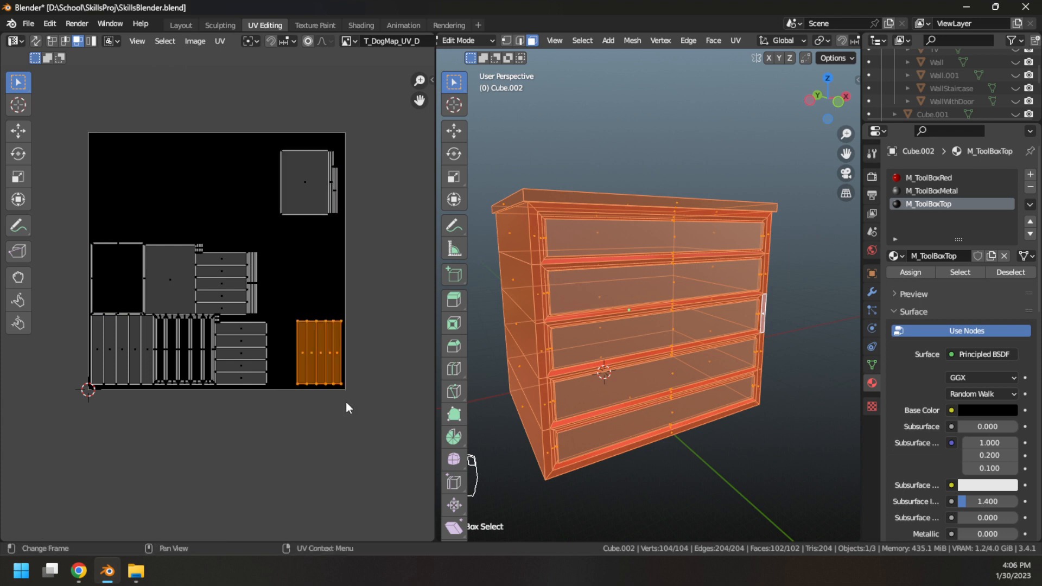
key("g")
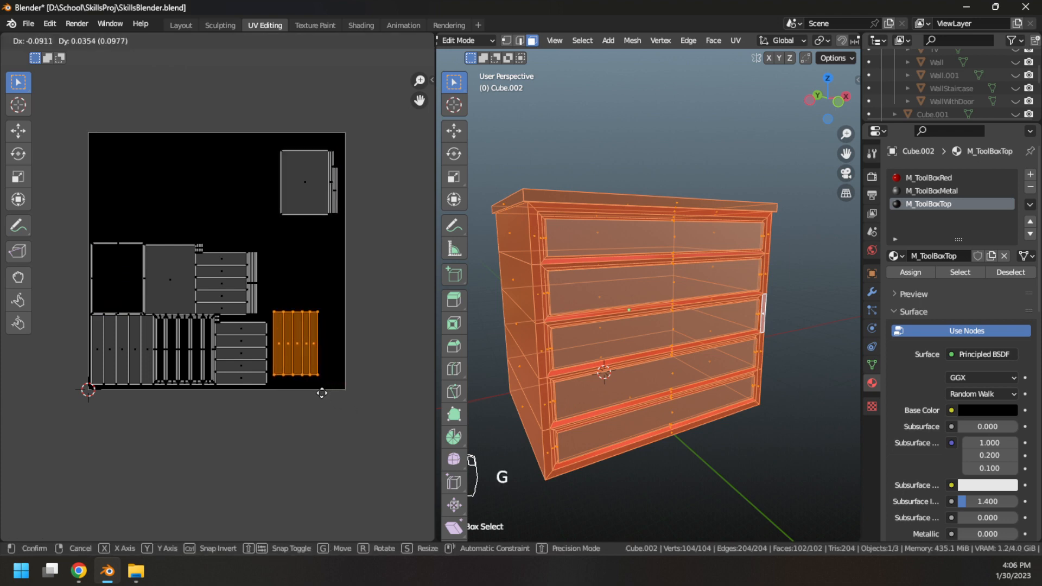
left_click(324, 401)
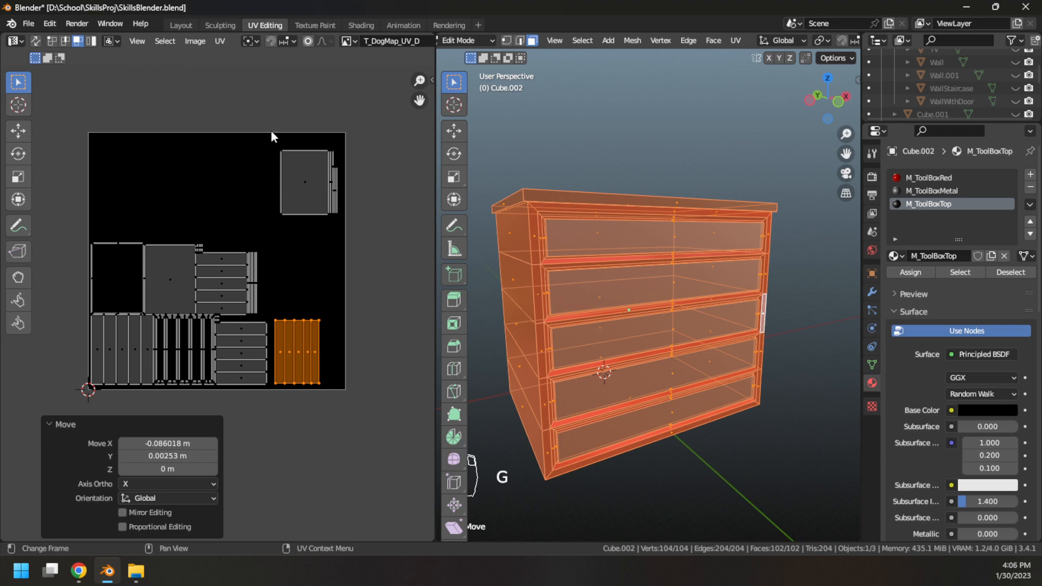
left_click_drag(272, 135, 355, 226)
key("g")
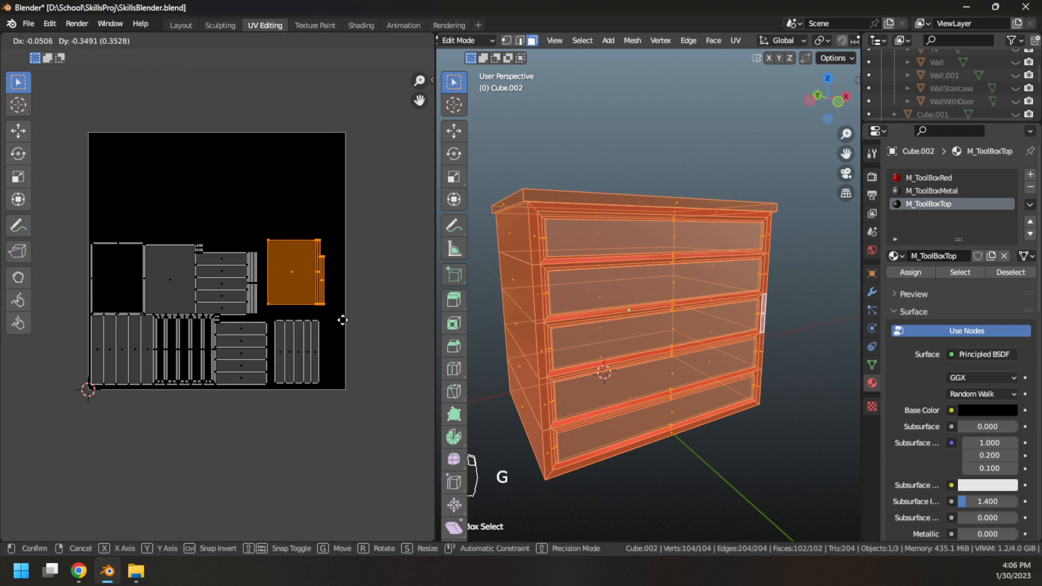
left_click(340, 326)
Step: Scale all the UV islands together to about 1.086 and move them about 0.033 m in X and 0.046 m in Y
left_click_drag(63, 206, 348, 416)
key("s")
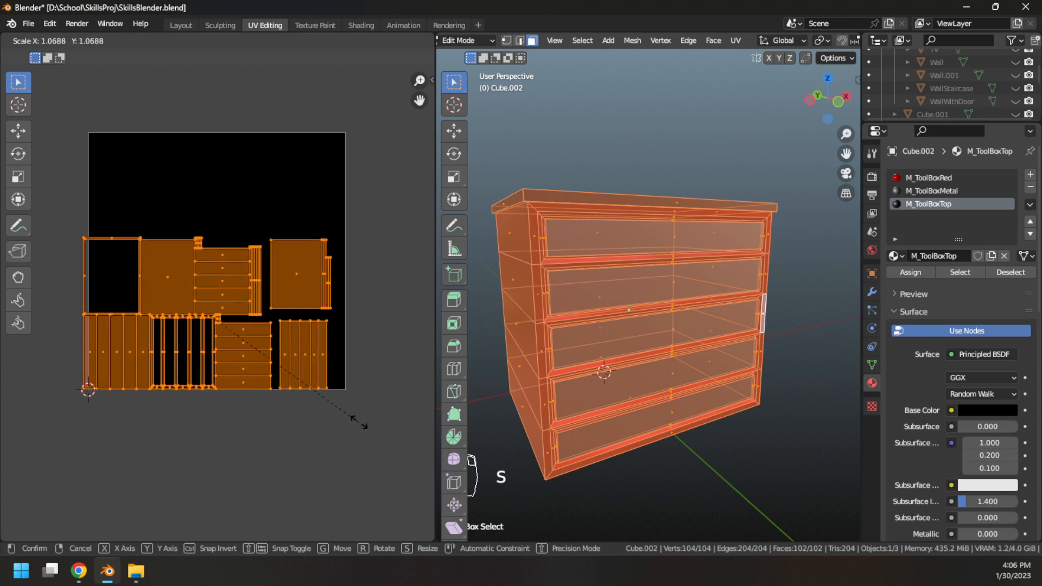
left_click(361, 422)
key("g")
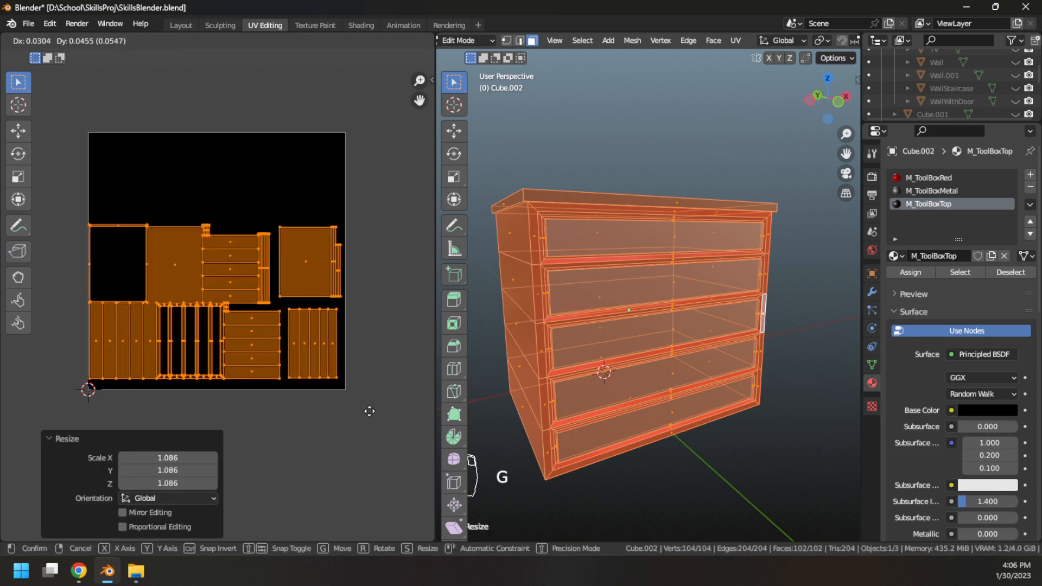
left_click(345, 358)
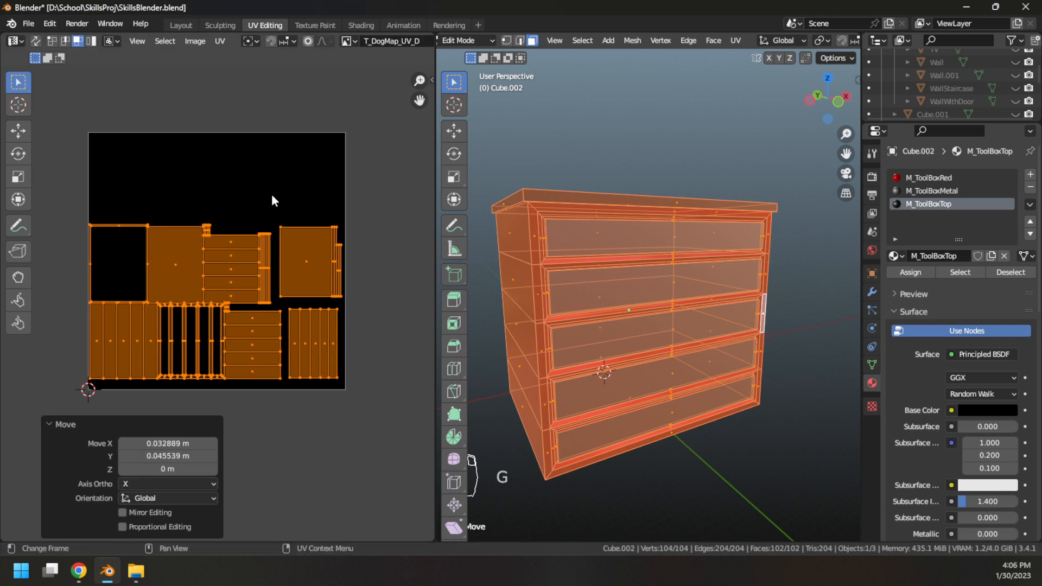
Step: Move the metal and top UV islands together about -0.015 m in X and 0.319 m in Y, toward the square's upper-right corner
left_click_drag(272, 201, 350, 402)
key("b")
key("g")
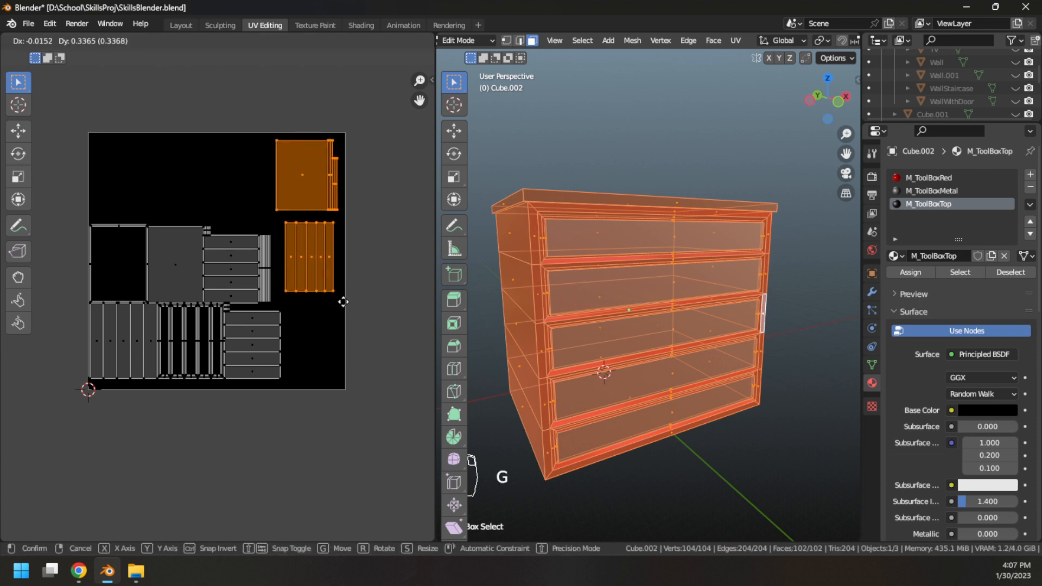
left_click(344, 310)
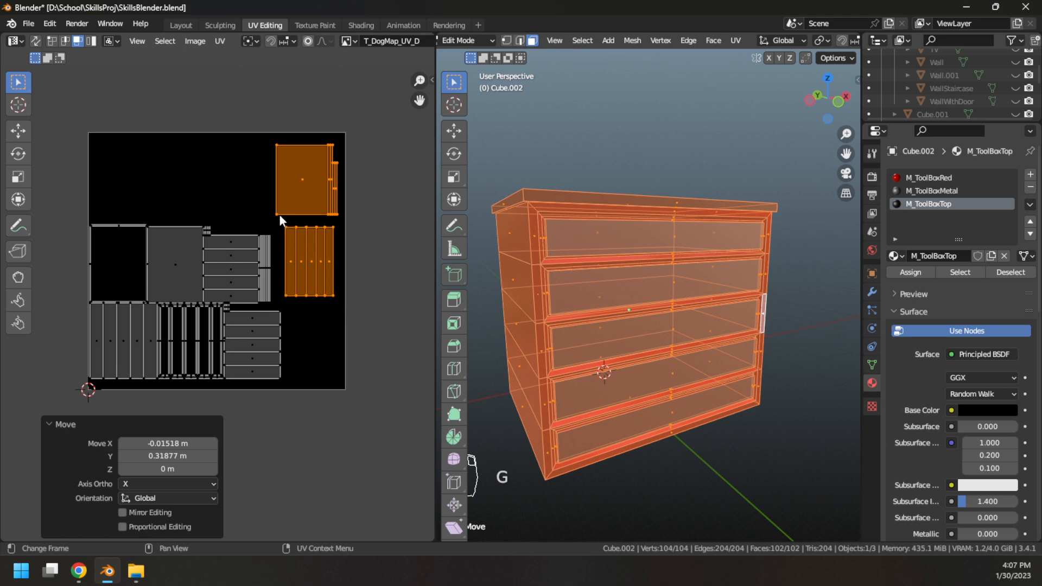
Step: Place the metal islands above the red ones by about -0.460 m X, 0.324 m Y, and shift the top's islands about -0.190 m X, -0.028 m Y
left_click_drag(279, 218, 346, 308)
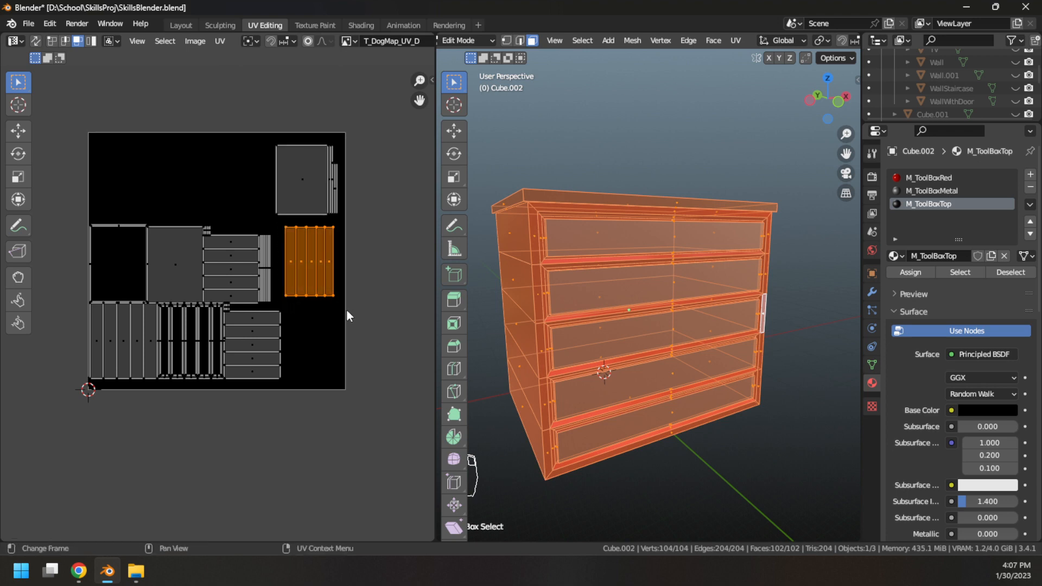
key("g")
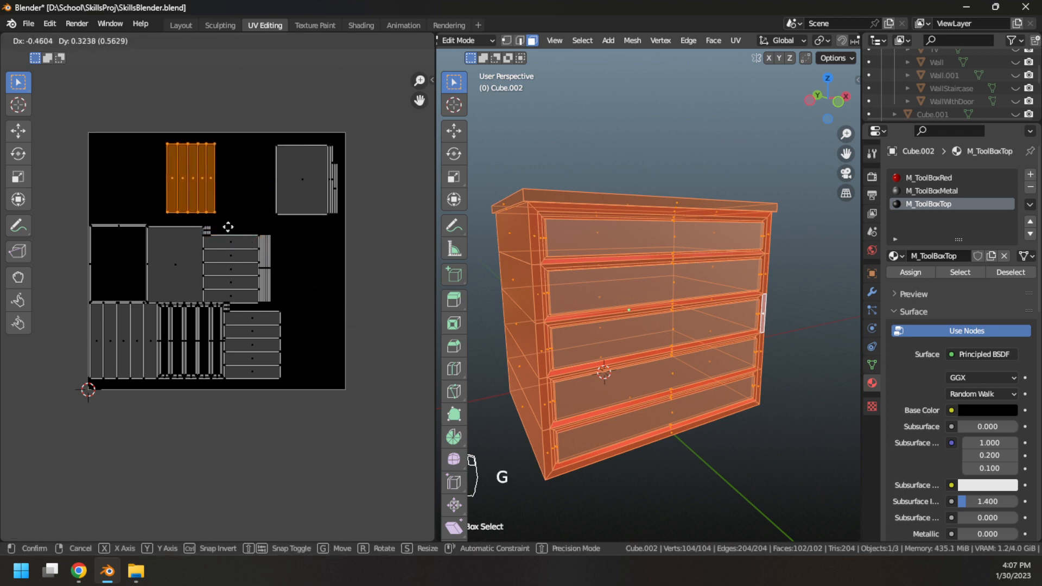
left_click(228, 227)
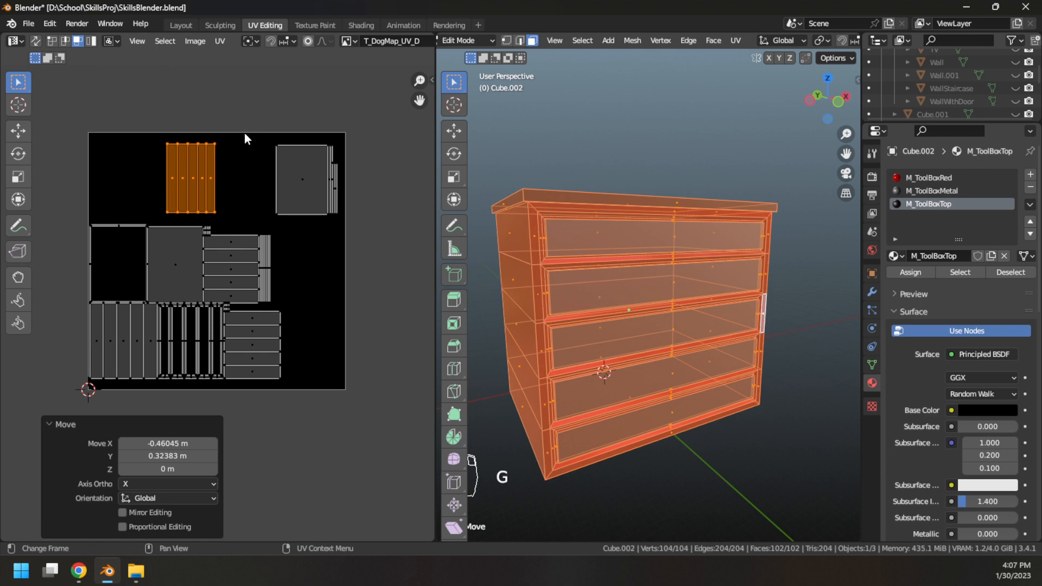
left_click_drag(246, 139, 367, 226)
key("g")
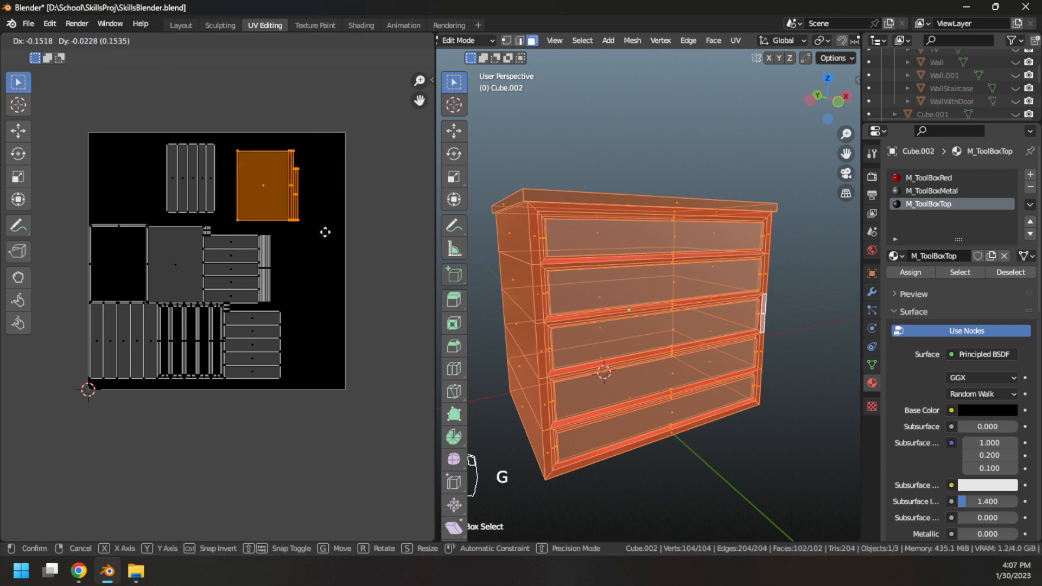
left_click(318, 234)
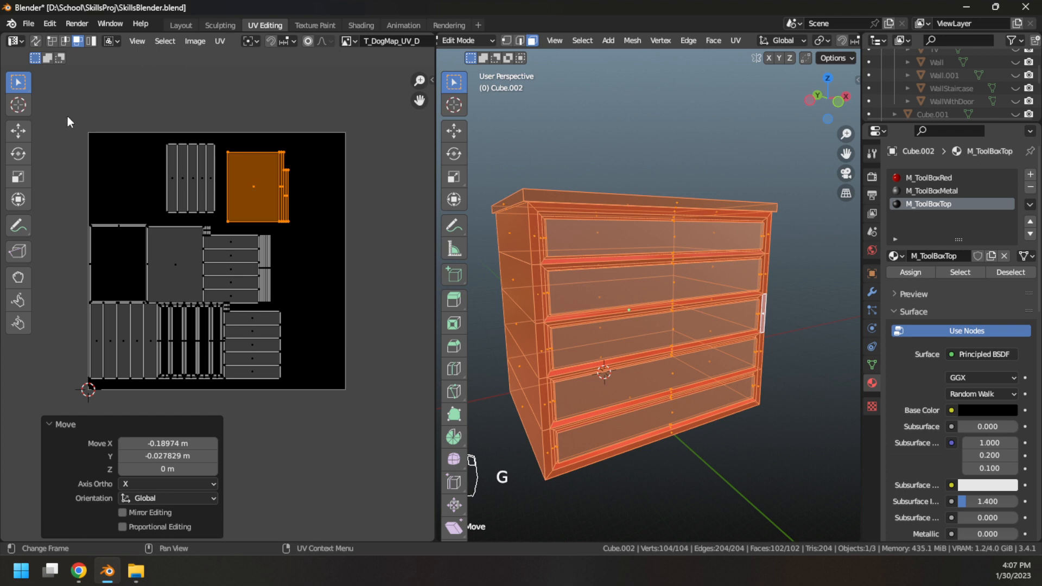
Step: Move all the UV islands about 0.081 m in X and 0.008 m in Y, scale them to 1.078, and nudge them -0.003 m X, -0.008 m Y
left_click_drag(67, 116, 352, 399)
key("g")
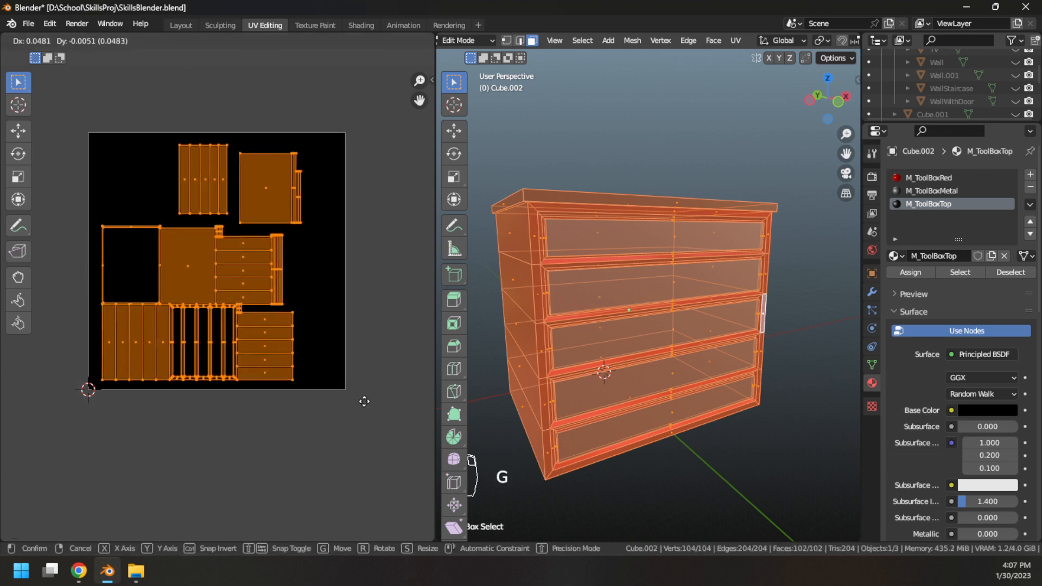
left_click(372, 396)
key("s")
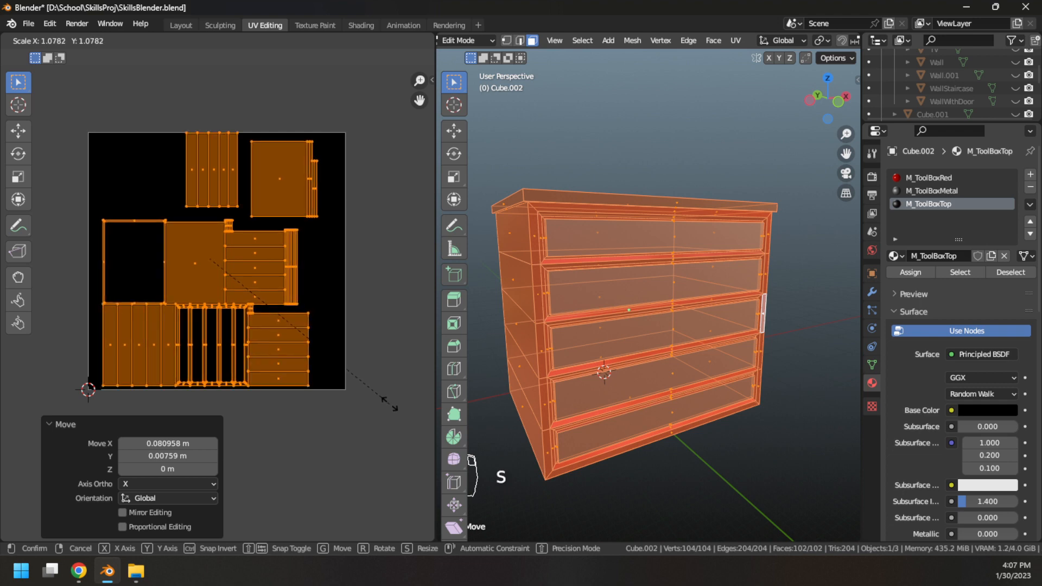
left_click(389, 405)
key("g")
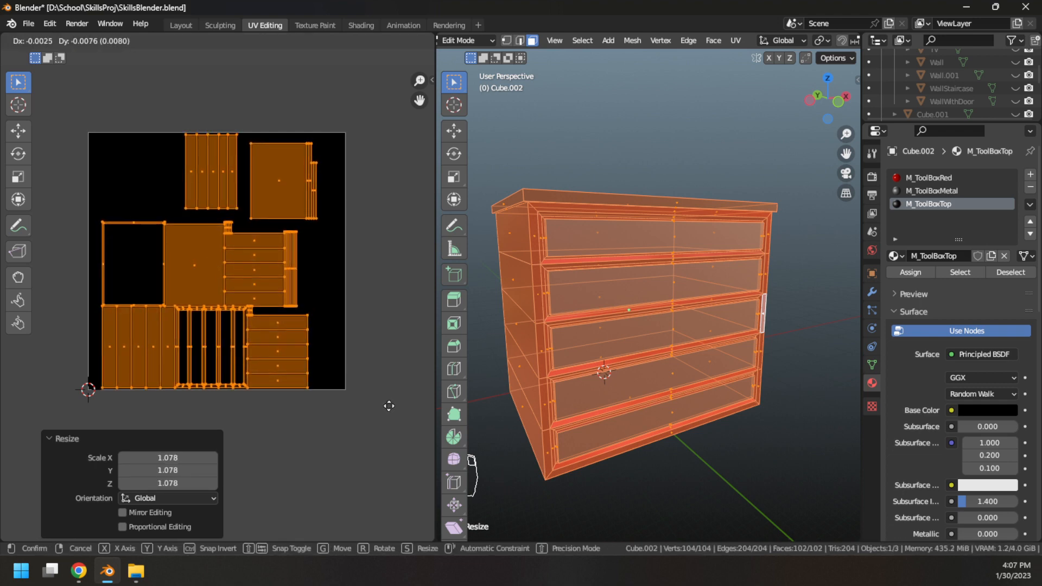
left_click(389, 406)
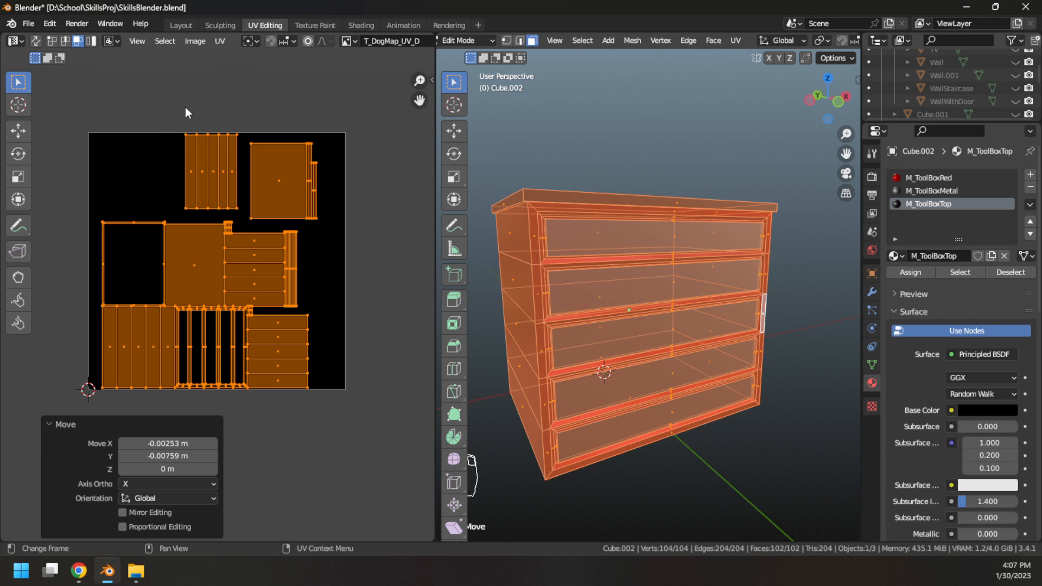
Step: Start exporting the UV layout of all the islands and name the file ToolBox
left_click(220, 41)
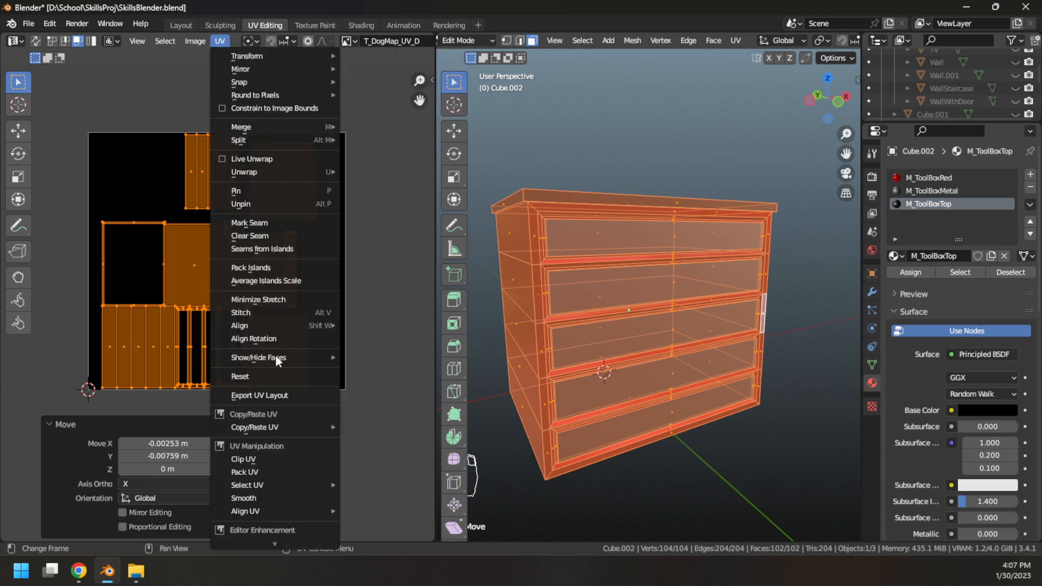
left_click(277, 394)
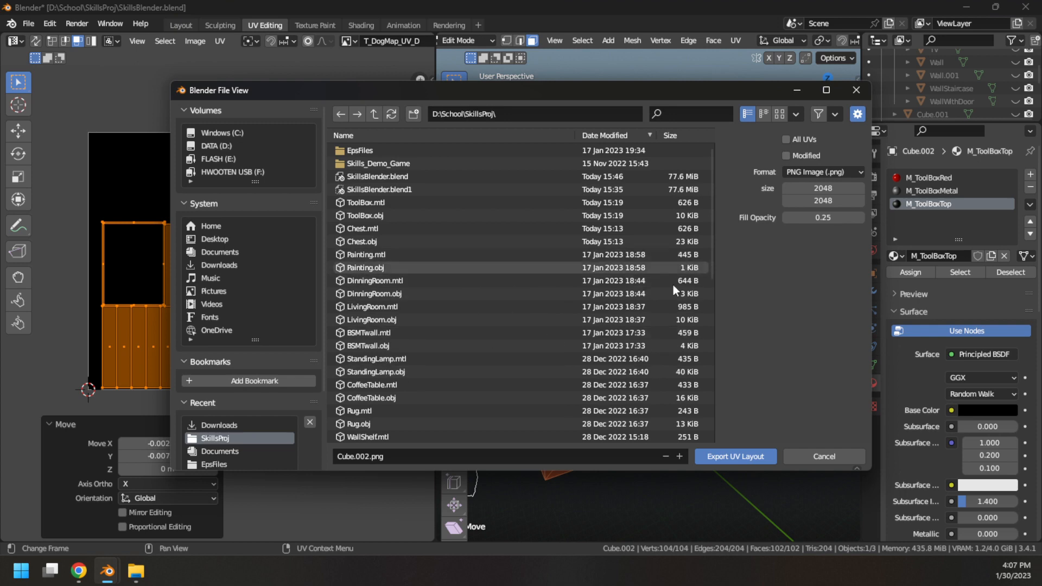
left_click(390, 457)
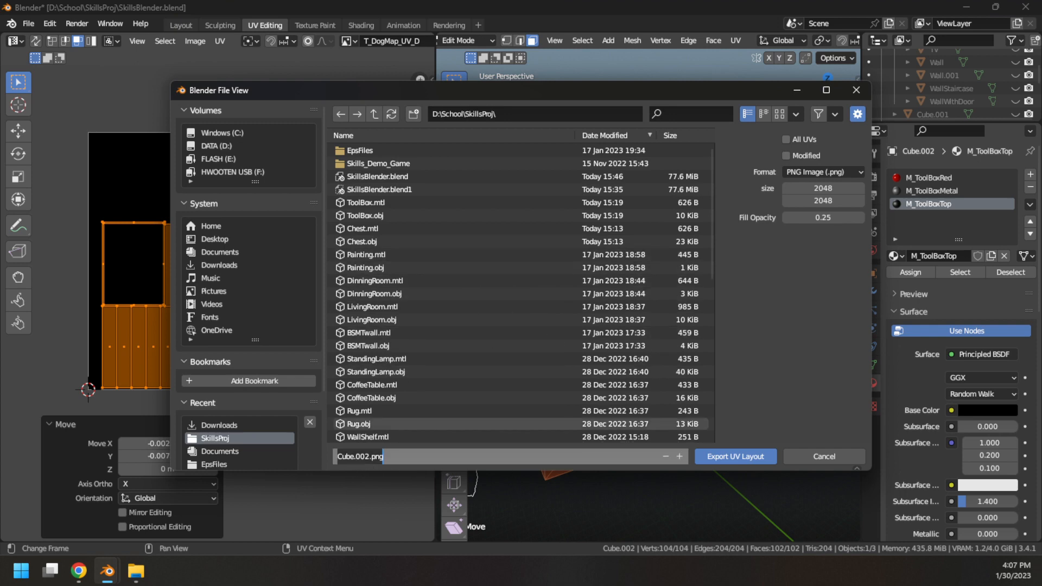
type("T")
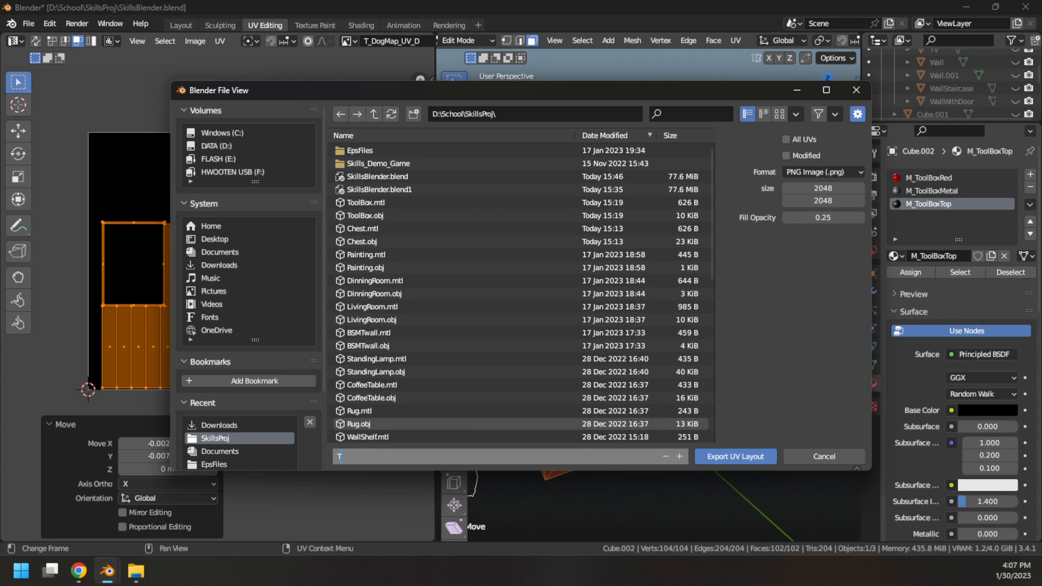
type("eollBo")
key("BackSpace")
type("ox")
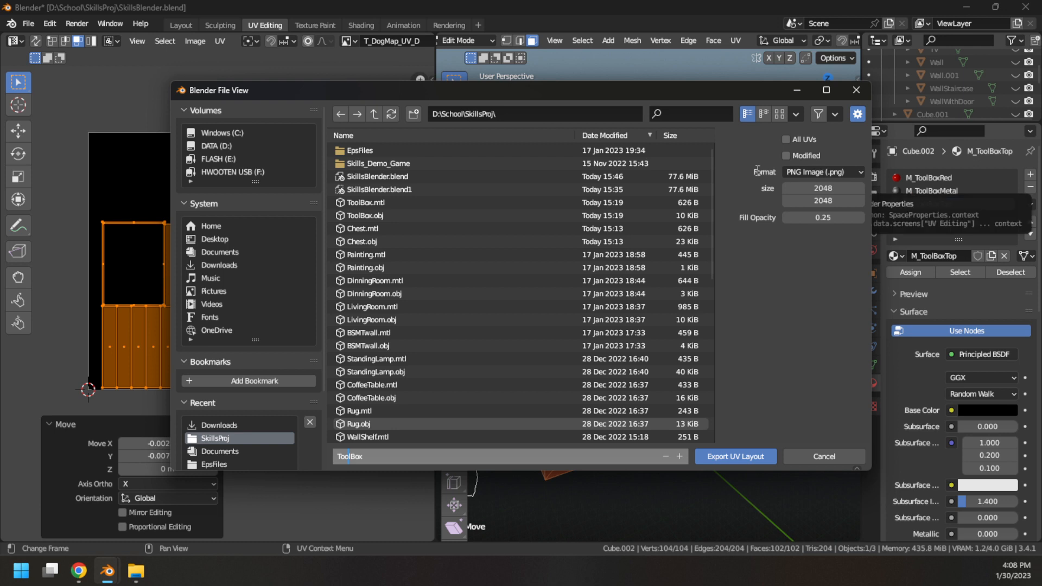
key("Return")
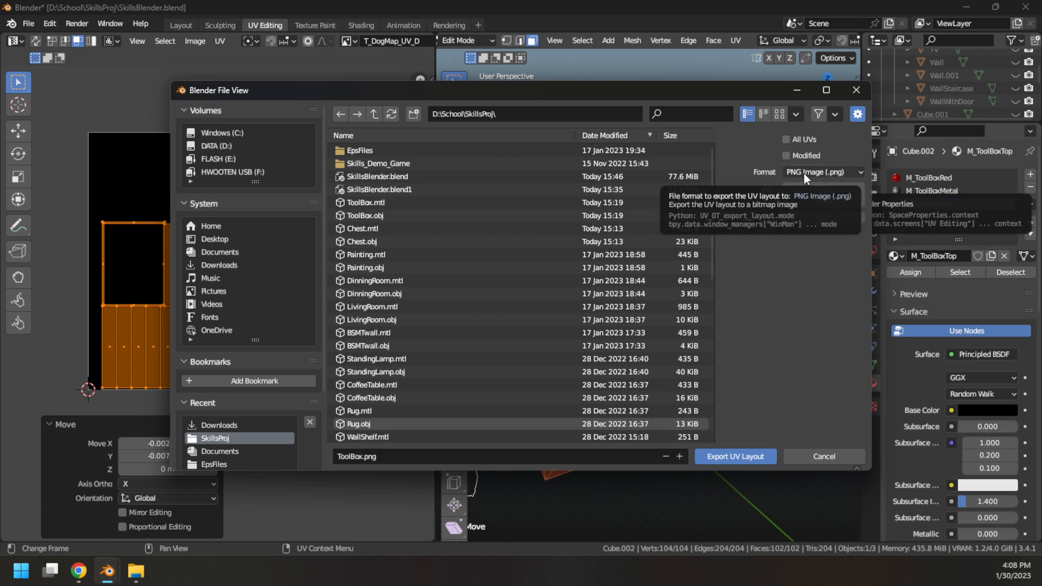
Step: Set the UV layout format to Encapsulate PostScript (.eps) and export it into the EpsFiles folder
left_click(805, 173)
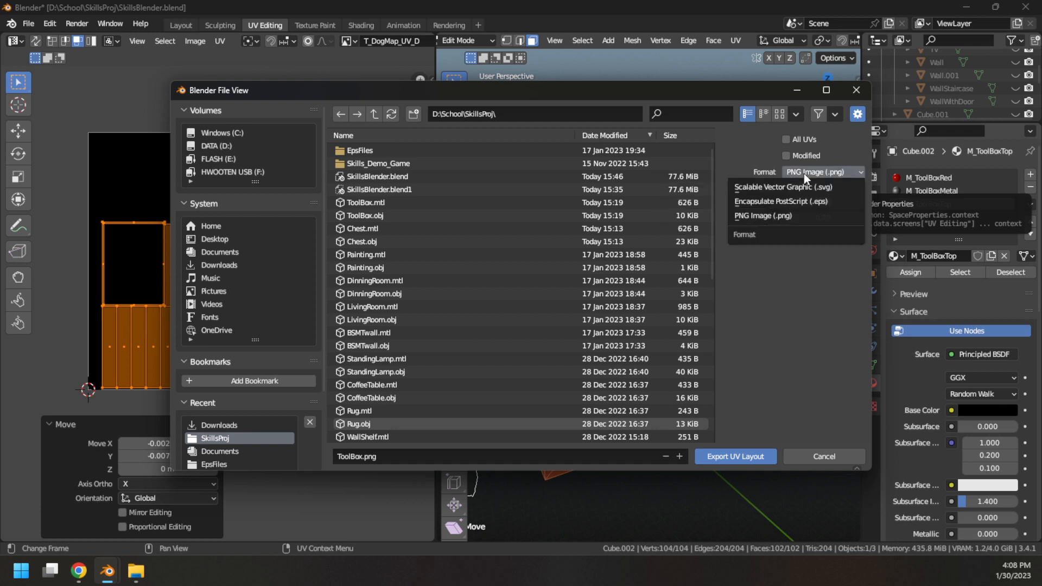
left_click(802, 202)
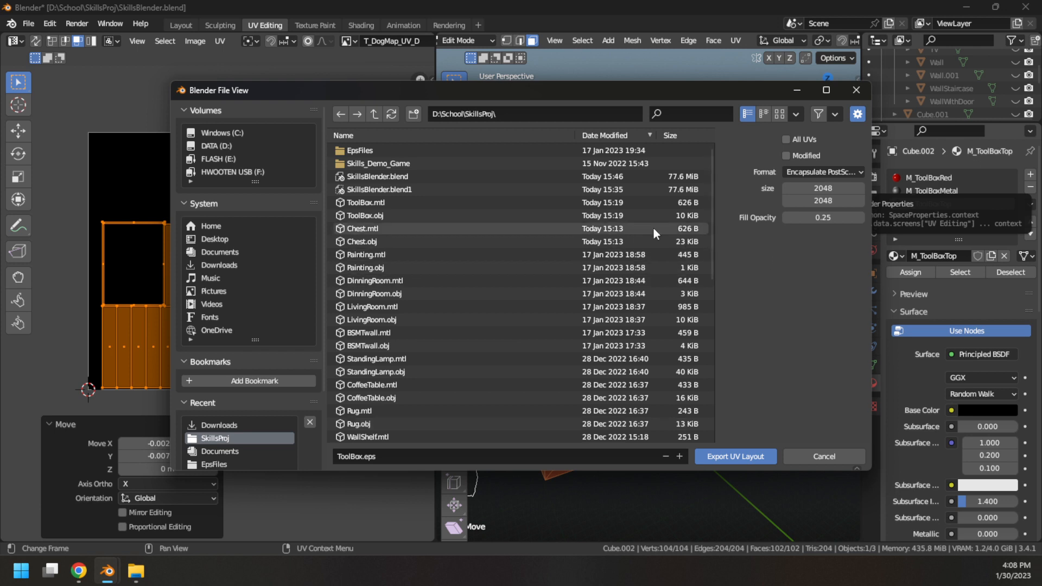
left_click(357, 150)
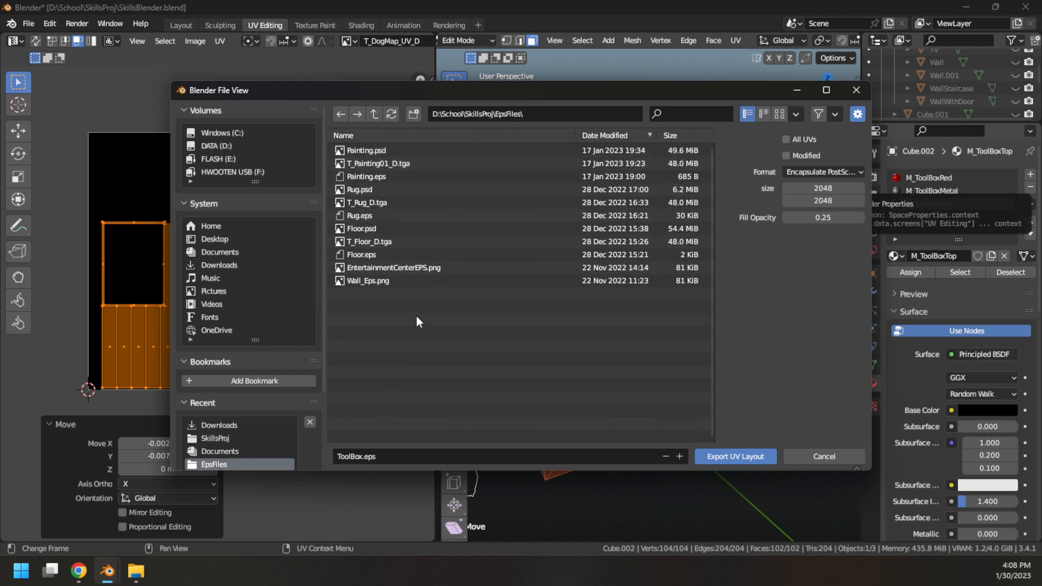
left_click(741, 456)
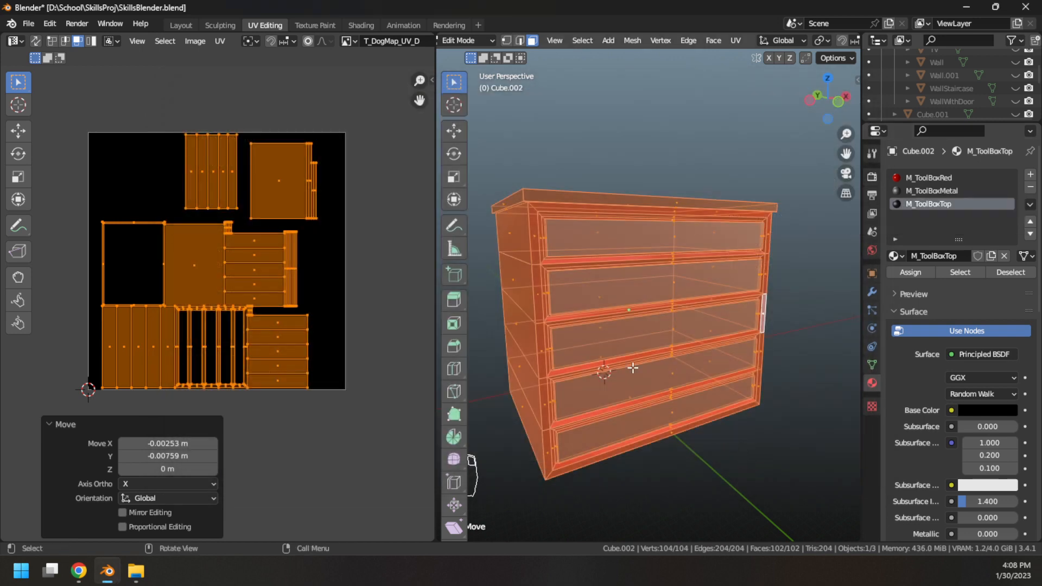
Step: Return to the Layout workspace and apply Shade Auto Smooth to the tool chest
left_click(189, 24)
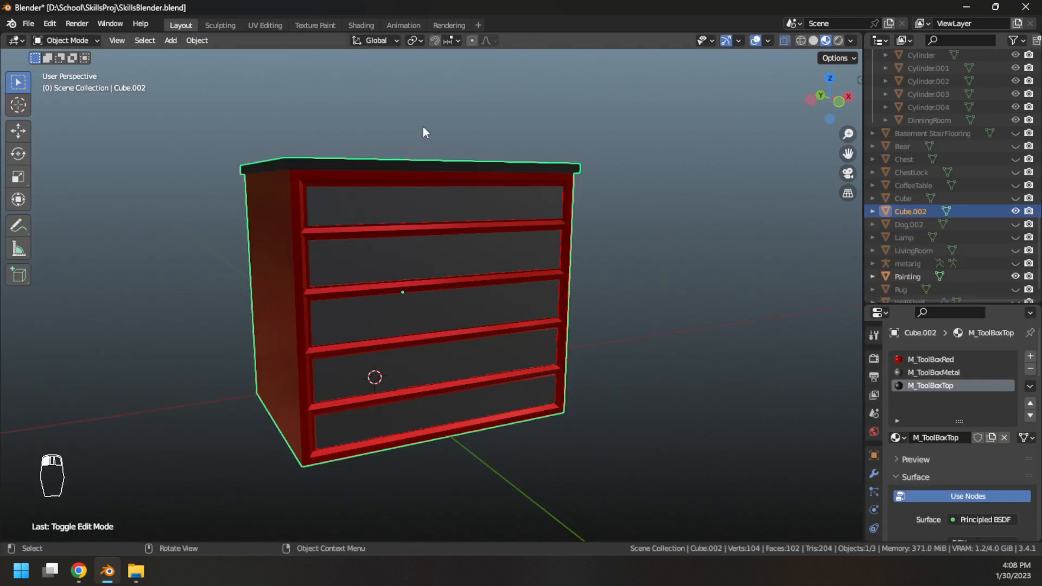
mouse_move(635, 337)
middle_mouse_down()
mouse_move(499, 323)
mouse_move(599, 332)
mouse_move(652, 321)
mouse_move(629, 326)
middle_mouse_up()
right_click(440, 288)
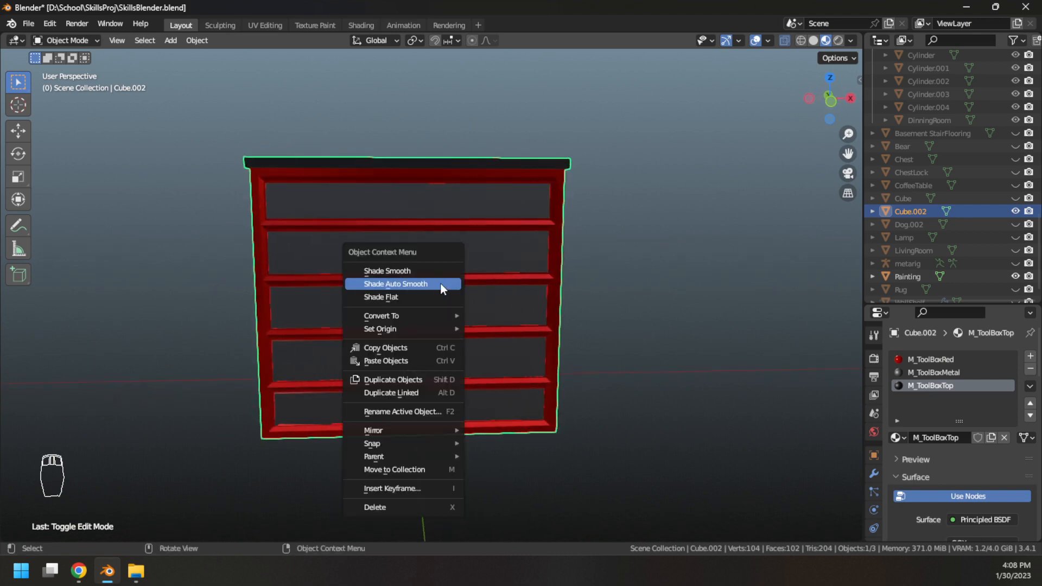
left_click(403, 286)
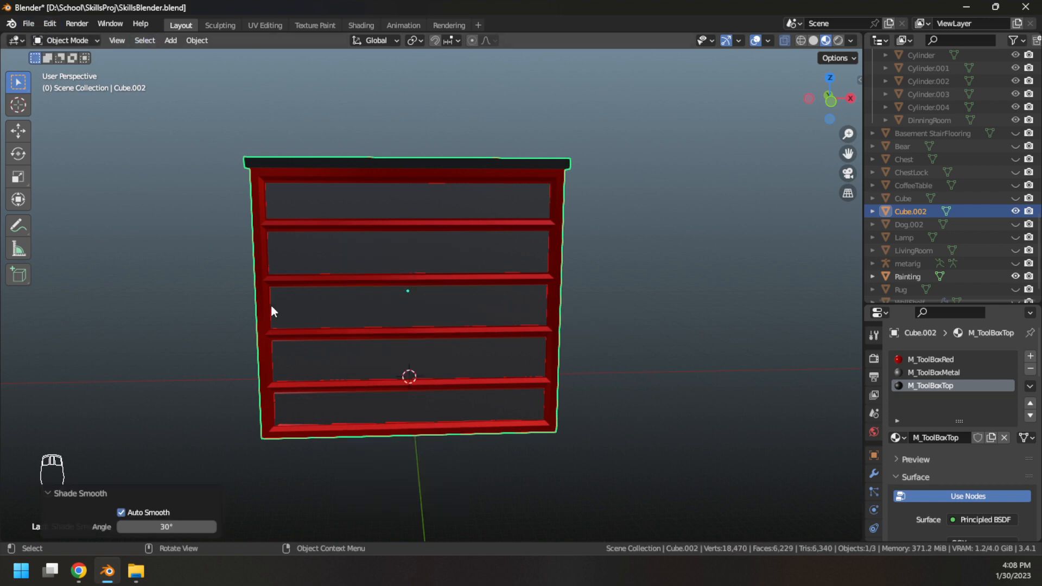
middle_click_drag(271, 306, 241, 317)
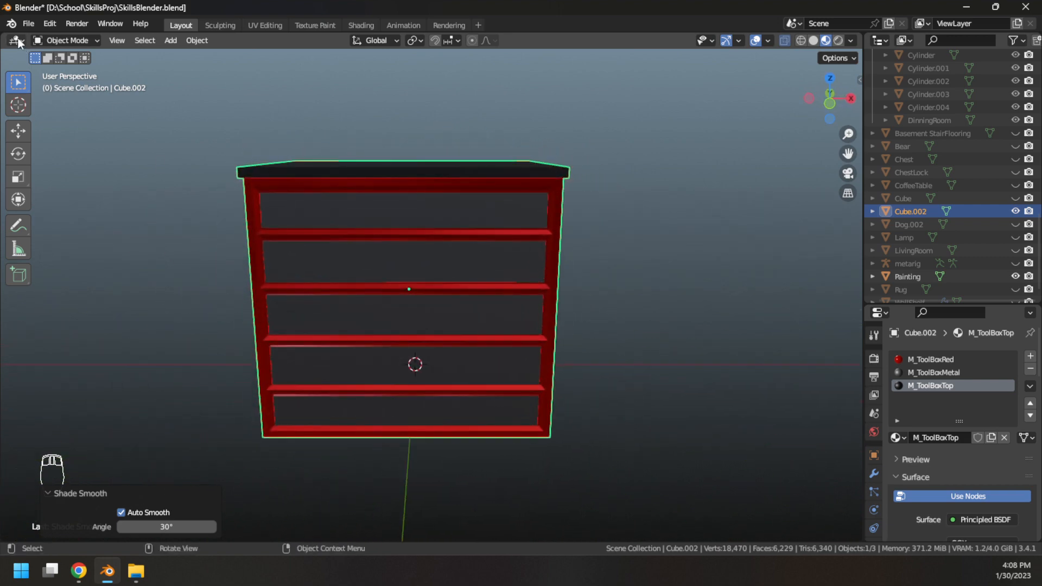
Step: Export the tool chest as the Wavefront file Toolbox.obj in the Downloads folder, limited to selected objects and with smooth groups included
left_click(28, 23)
mouse_move(83, 212)
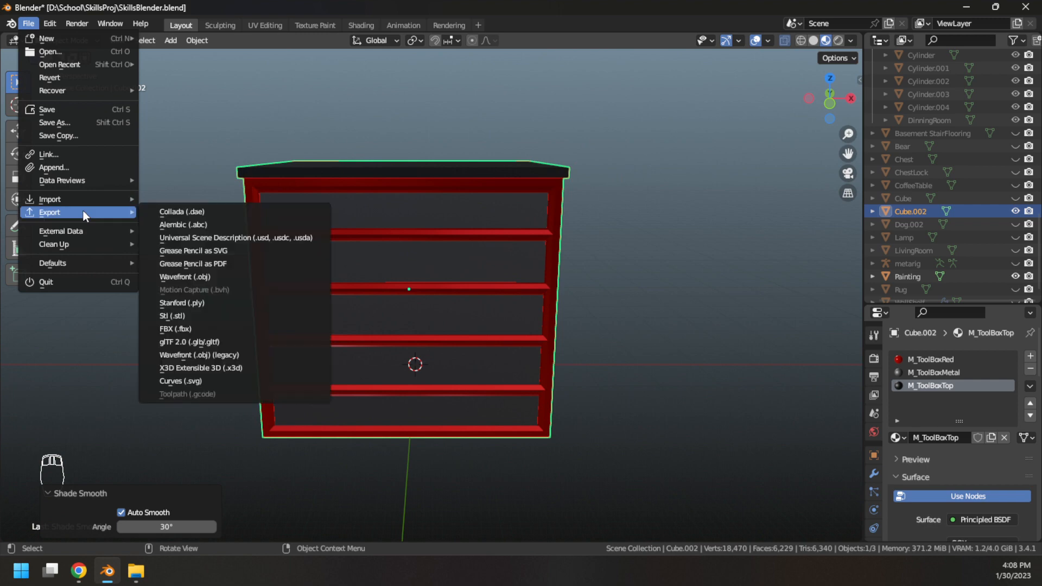
left_click(197, 279)
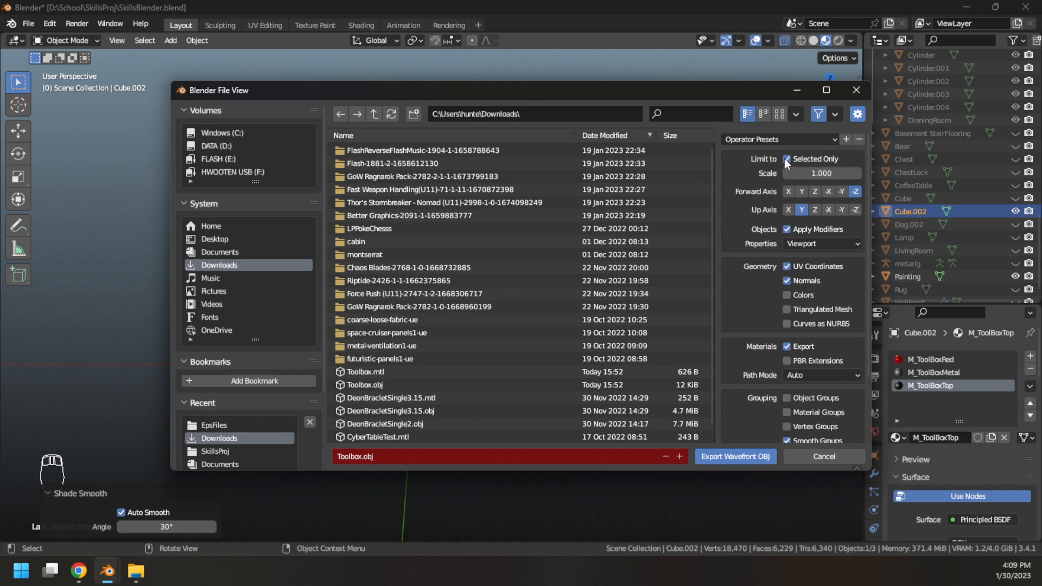
left_click_drag(704, 96, 617, 97)
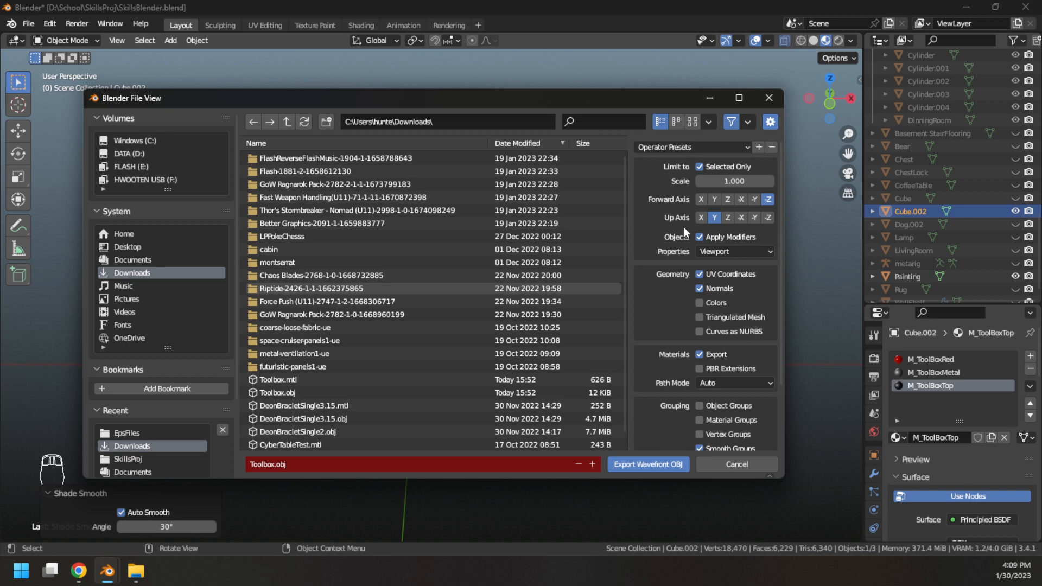
scroll(677, 252, "down", 4)
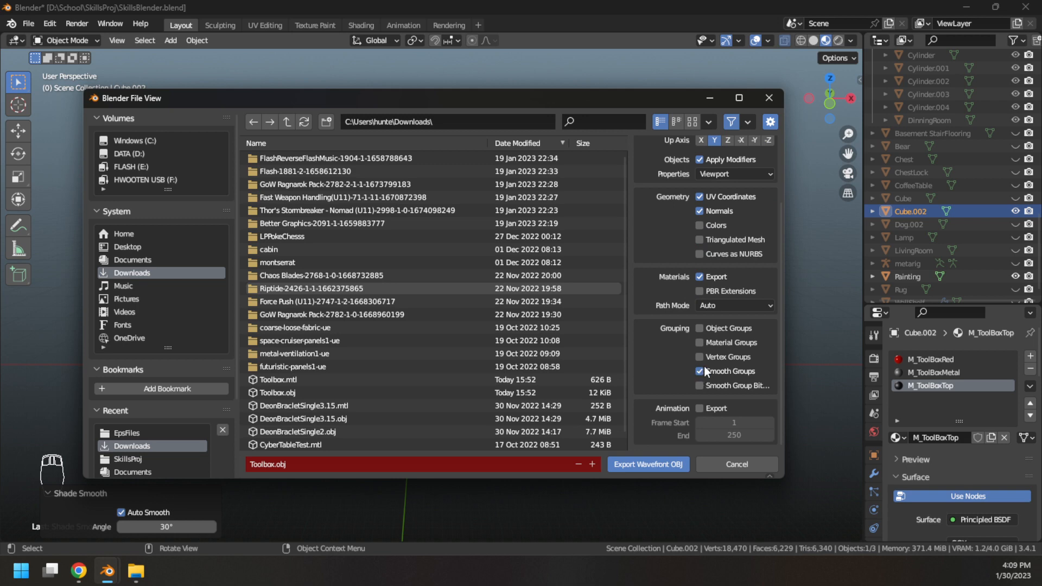
left_click(657, 466)
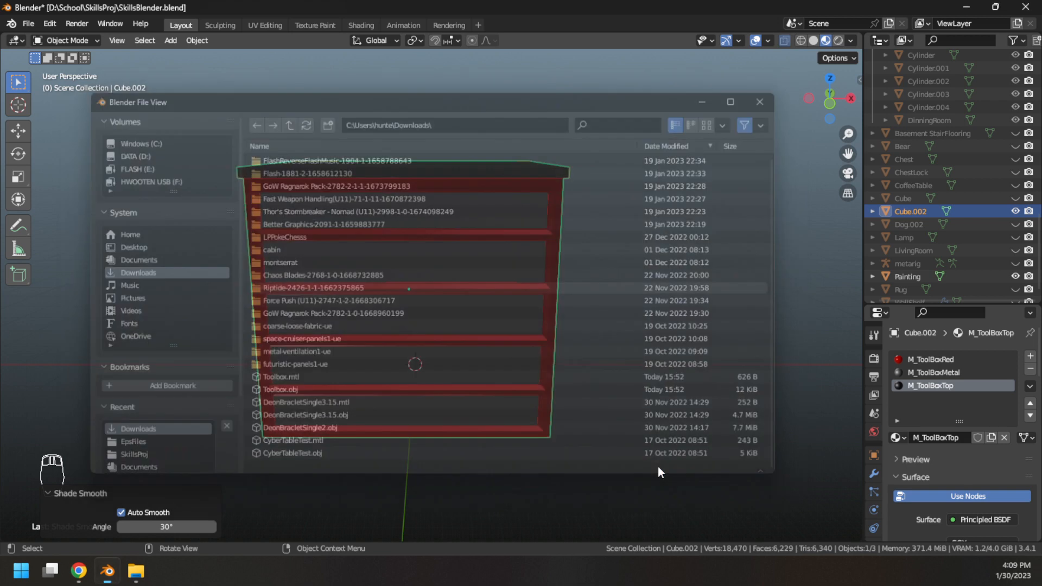